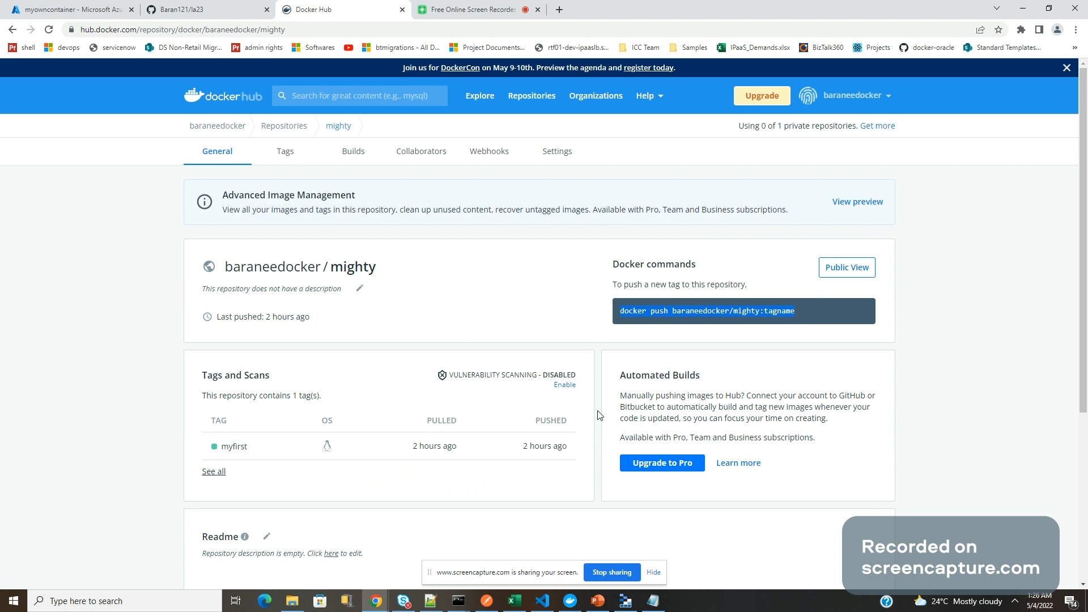
# Step: Switch to the Azure portal in the browser and go to its home page
pyautogui.hotkey('alt', 'Tab')
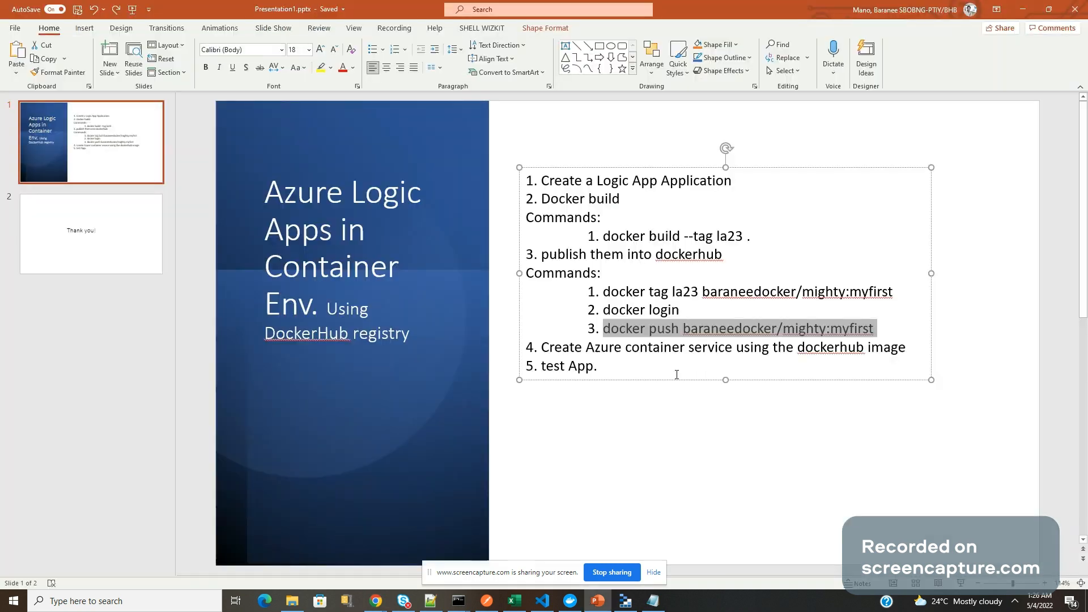
pyautogui.hotkey('alt', 'Tab')
pyautogui.click(70, 11)
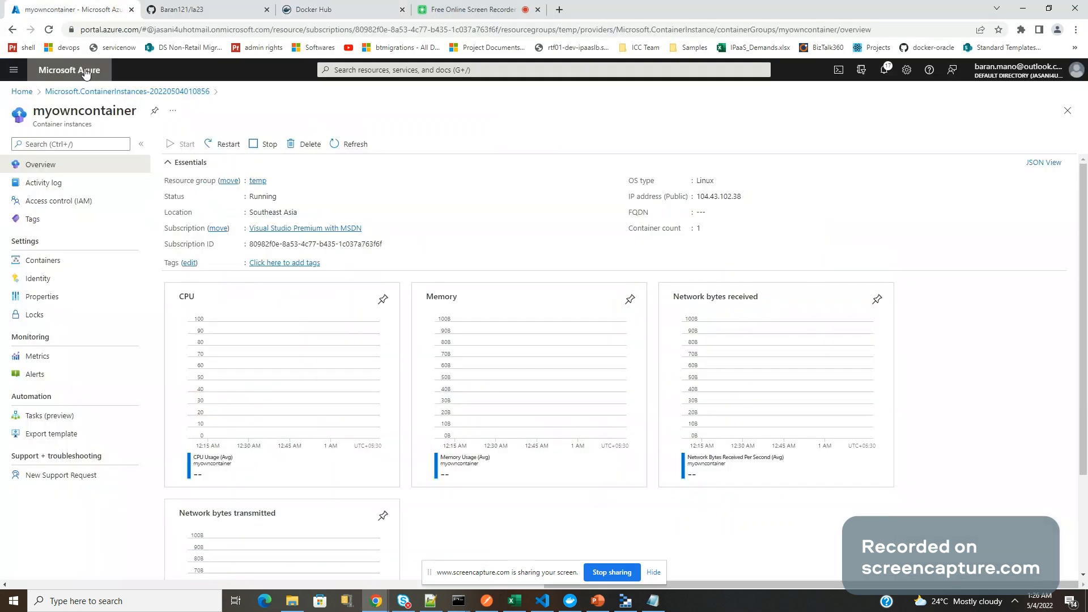
pyautogui.click(22, 92)
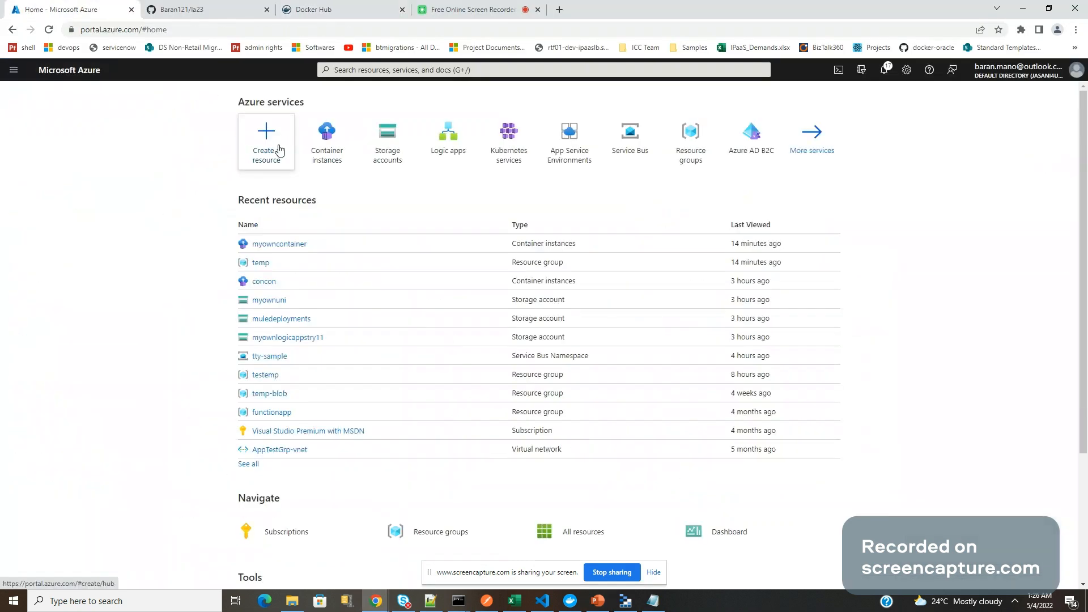
# Step: Search the resources that can be created for "contain" and start creating a Container Instances resource
pyautogui.click(279, 151)
pyautogui.write('con')
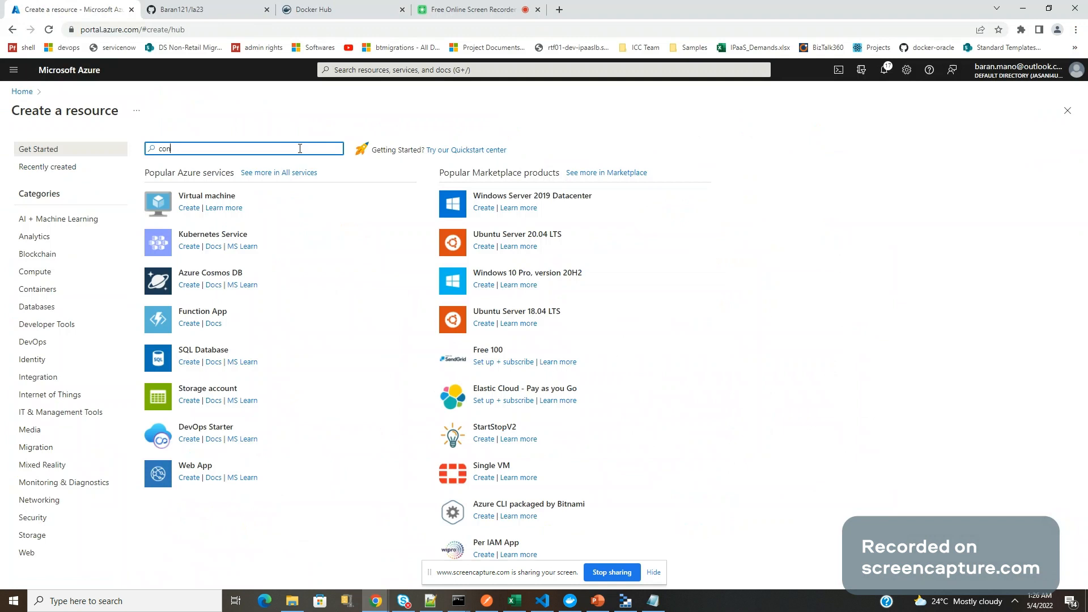
pyautogui.write('tain')
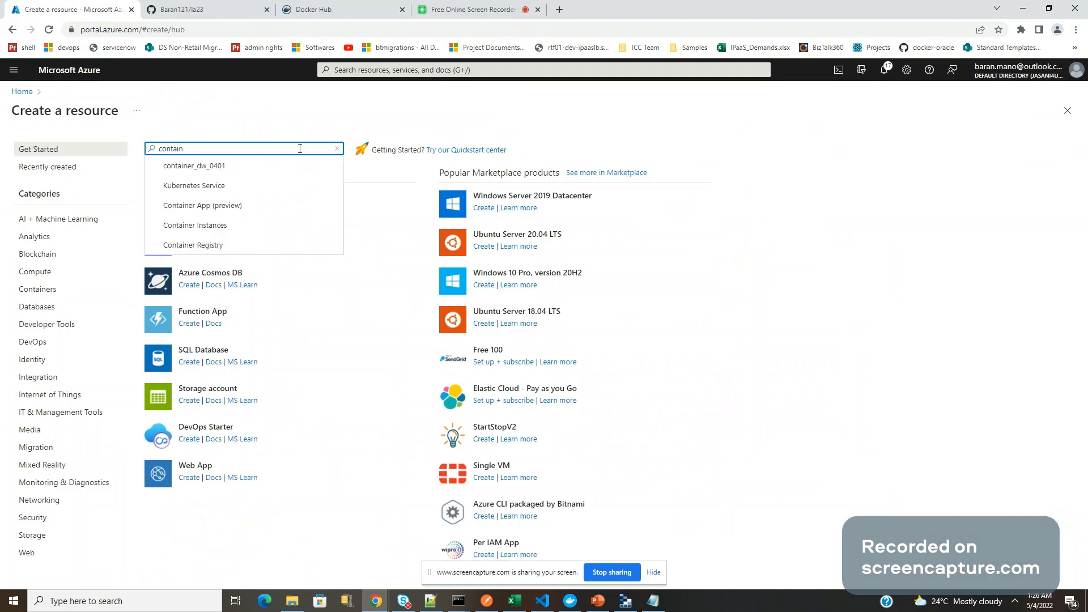
pyautogui.click(195, 225)
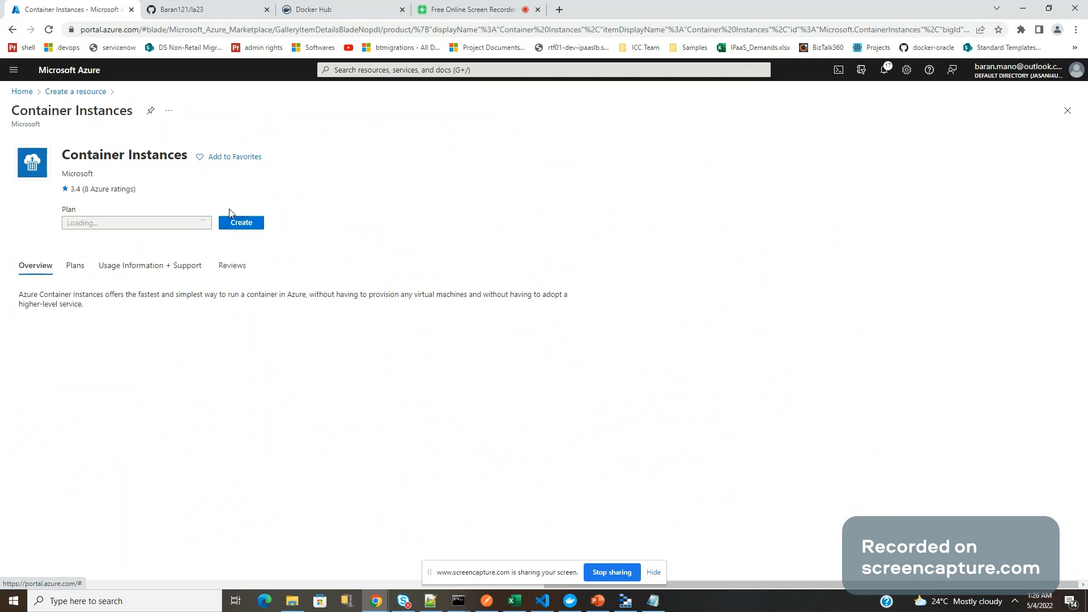
pyautogui.click(243, 224)
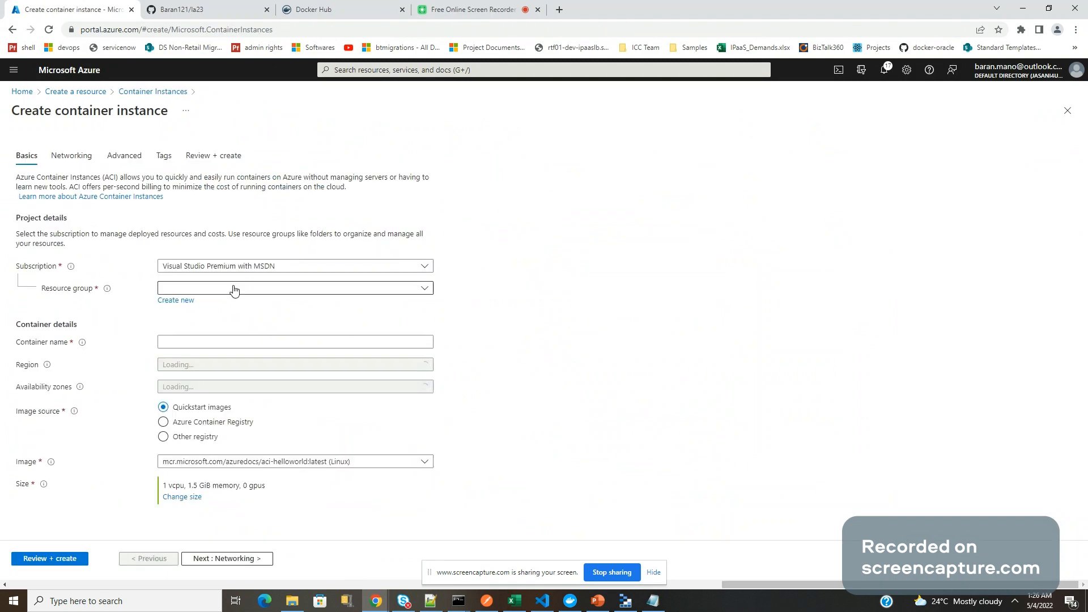
# Step: Assign the container instance to the temp resource group and name it myowncontain
pyautogui.click(235, 289)
pyautogui.click(195, 527)
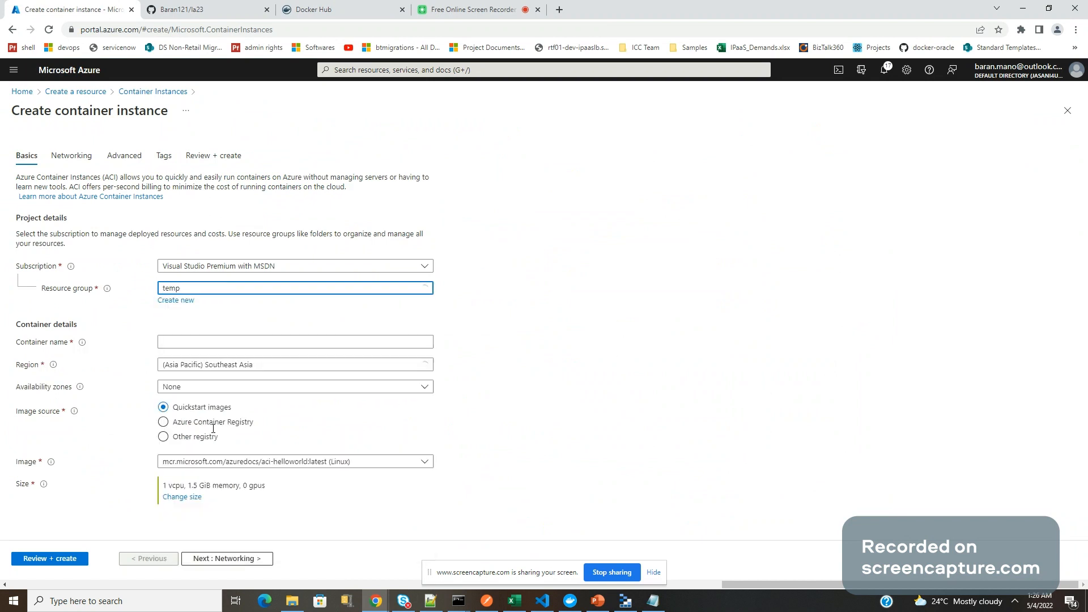
pyautogui.click(198, 340)
pyautogui.write('myownco')
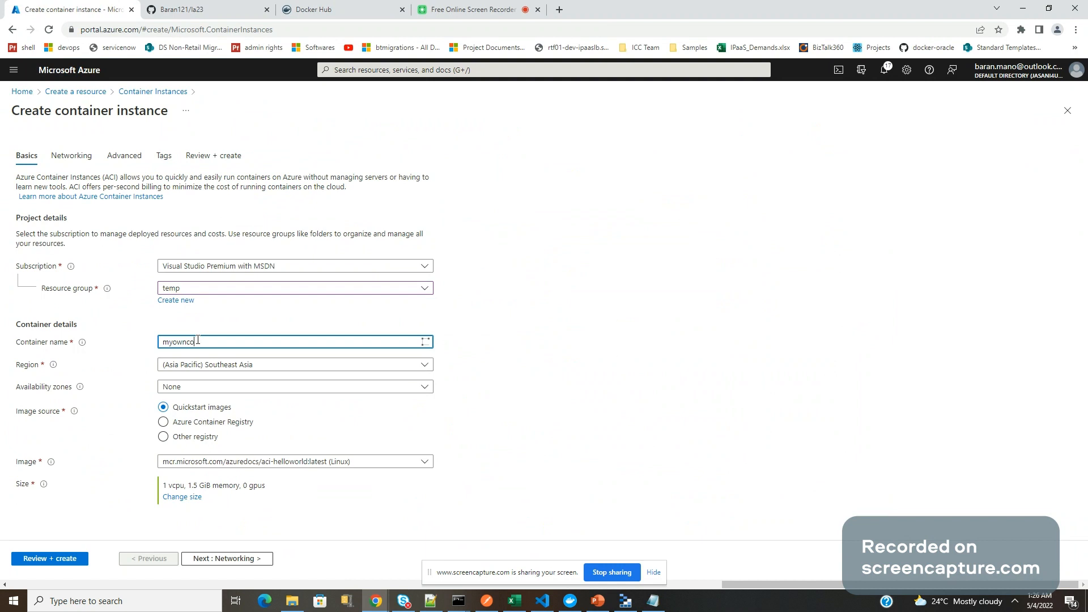
pyautogui.write('ntain')
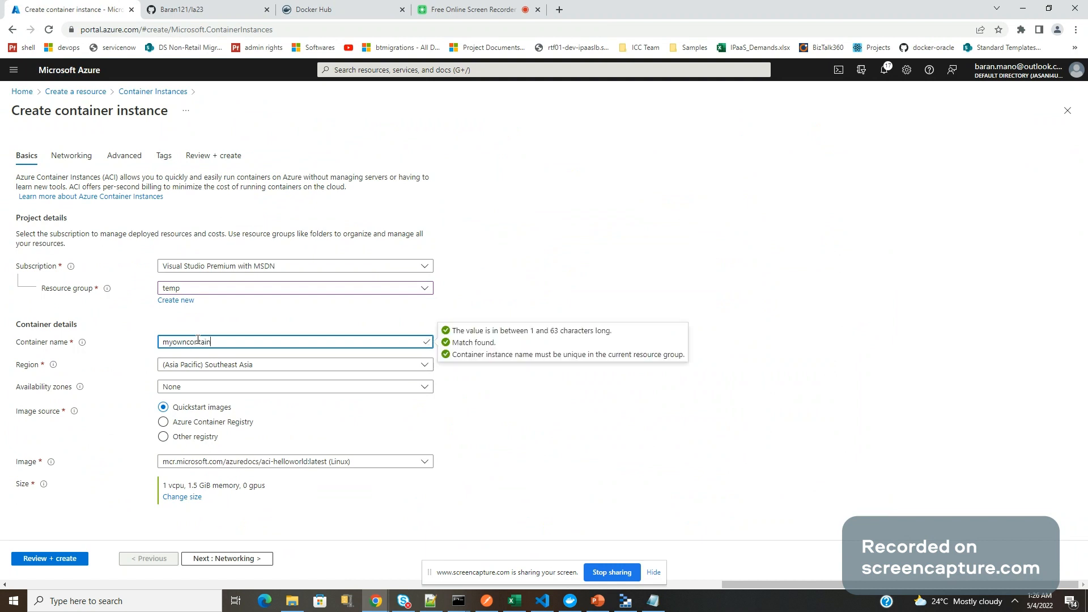
# Step: Set the image source to Other registry and the image to baraneedocker/mighty:myfirst
pyautogui.click(190, 440)
pyautogui.click(270, 483)
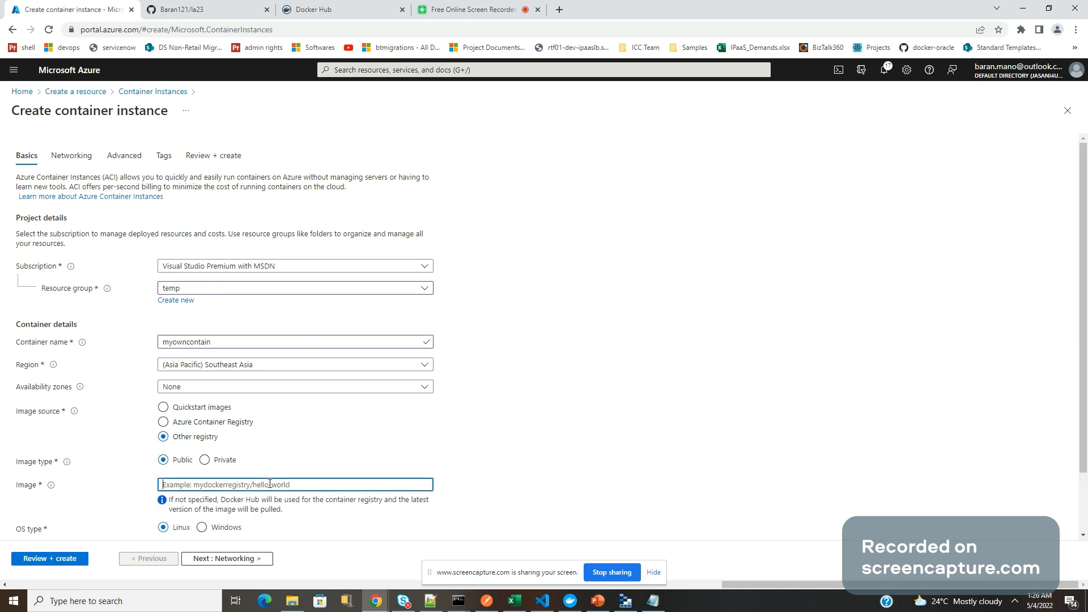
pyautogui.write('docker push baraneedocker/mighty:tagname')
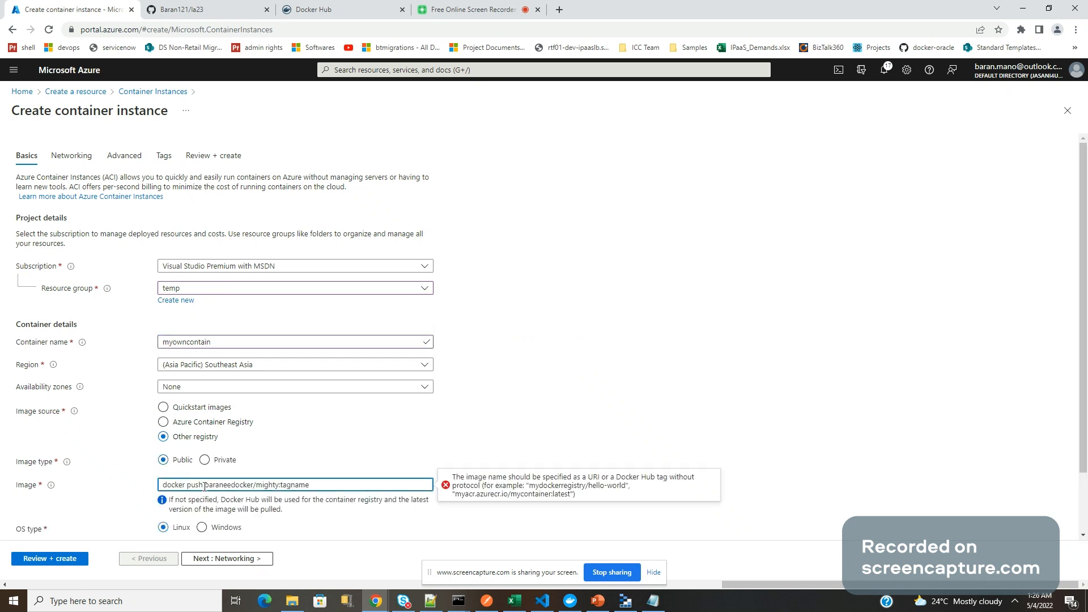
pyautogui.moveTo(204, 485); pyautogui.dragTo(1, 489)
pyautogui.press('BackSpace')
pyautogui.write('mighty:tagname')
pyautogui.press('BackSpace')
pyautogui.press('BackSpace')
pyautogui.press('BackSpace')
pyautogui.press('BackSpace')
pyautogui.press('BackSpace')
pyautogui.press('BackSpace')
pyautogui.press('BackSpace')
pyautogui.write('myfirst')
pyautogui.click(666, 376)
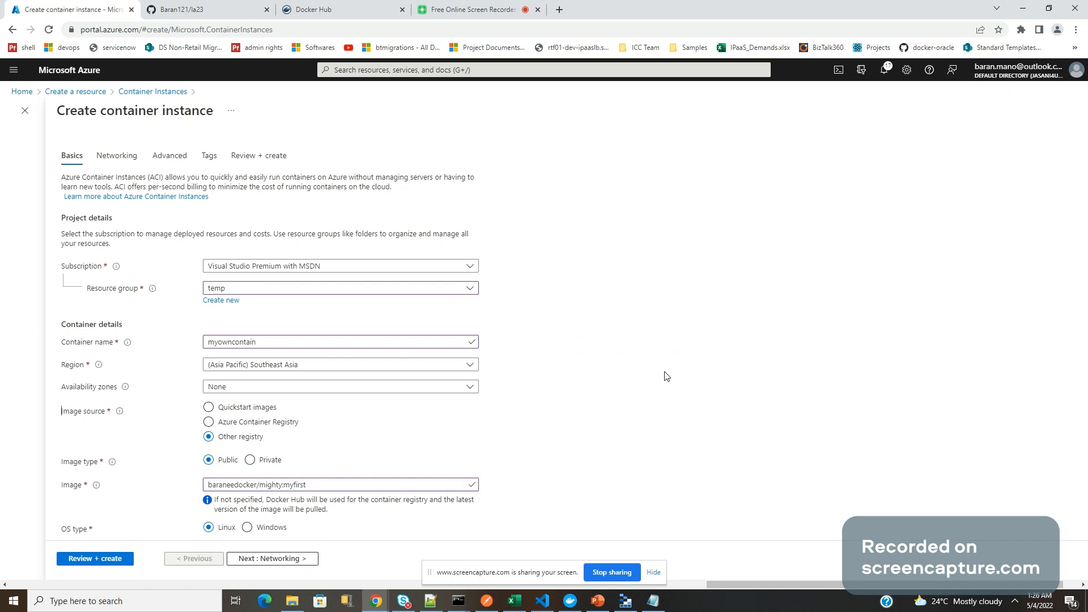
# Step: Validate the container instance configuration and submit it for deployment
pyautogui.click(112, 559)
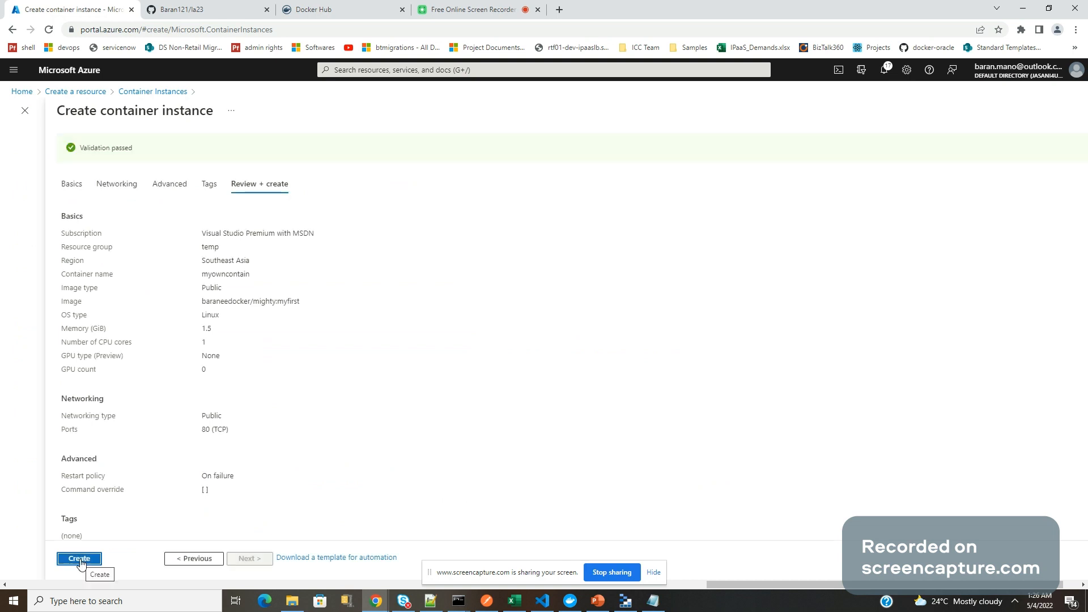
pyautogui.click(80, 558)
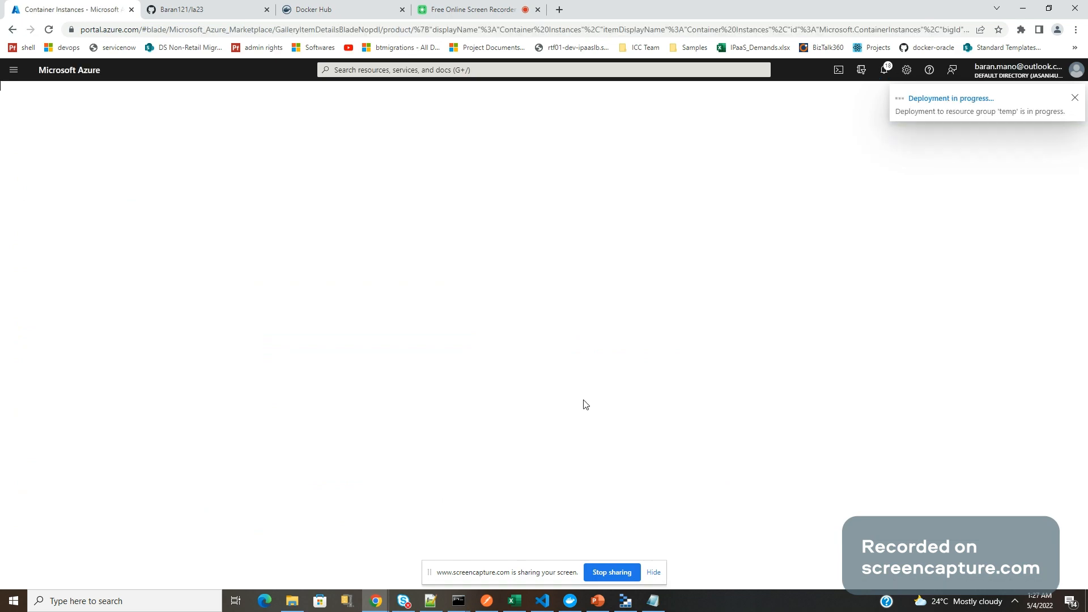
# Step: Switch to Visual Studio Code and inspect the body of the Response action in the Stateless1 workflow
pyautogui.moveTo(533, 606)
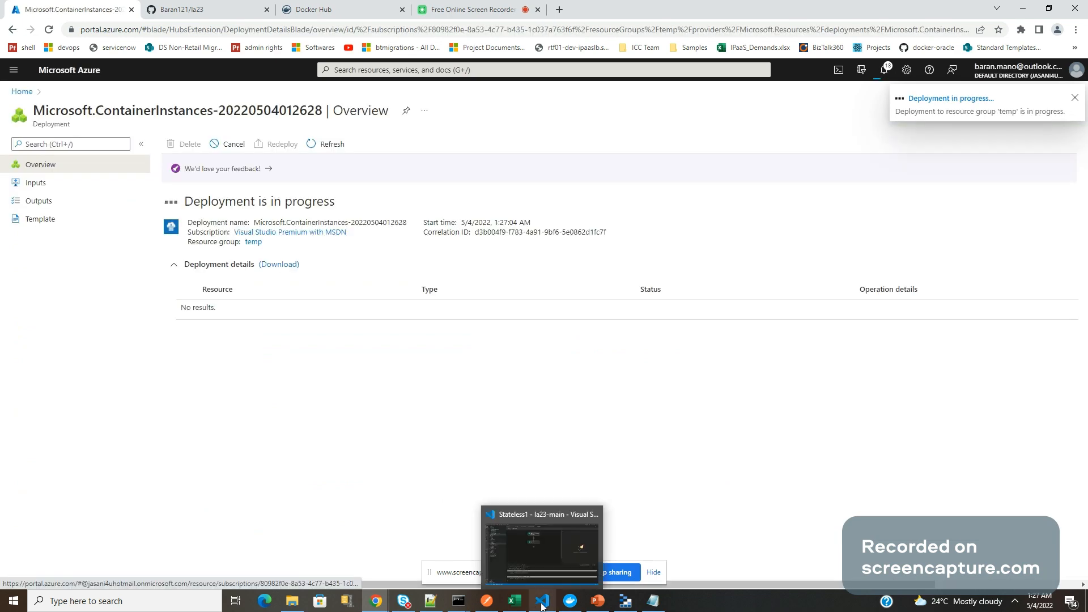
pyautogui.click(540, 548)
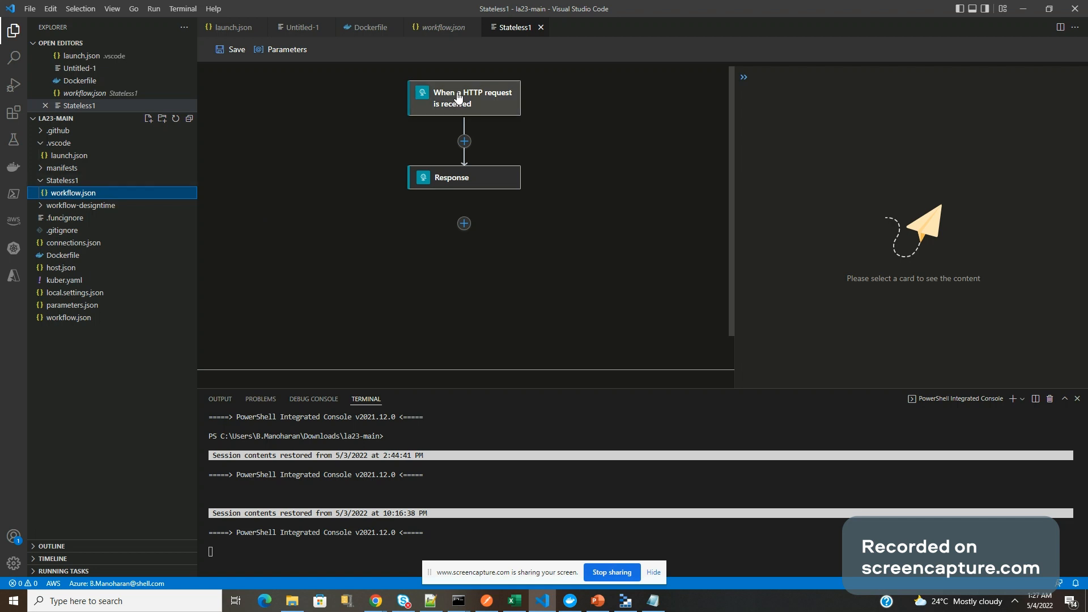
pyautogui.click(469, 179)
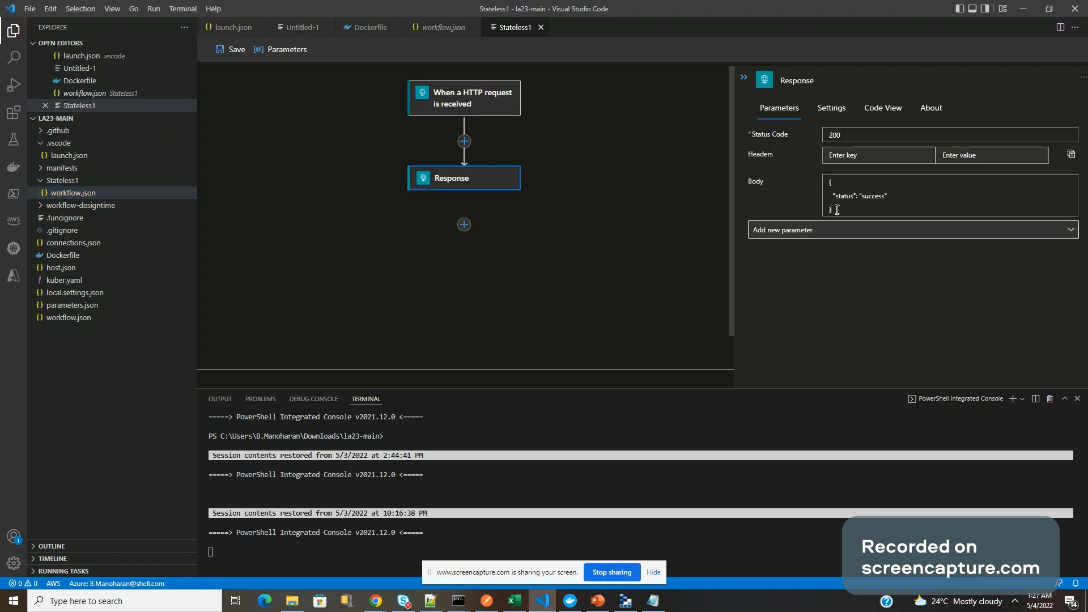
pyautogui.click(837, 209)
pyautogui.hotkey('ctrl', 'a')
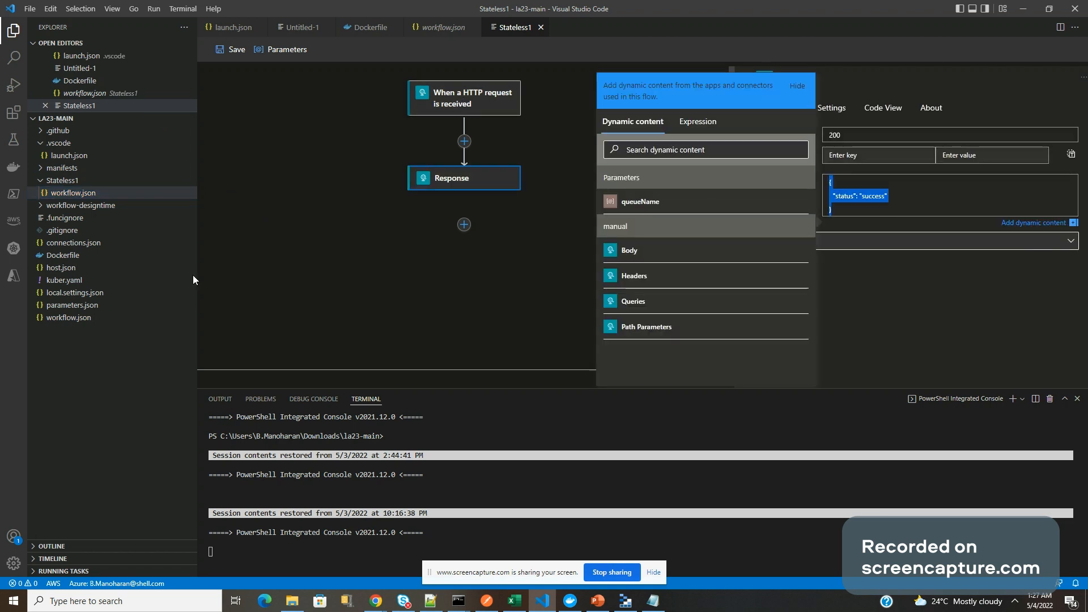
# Step: Open the Dockerfile and examine the AzureWebJobsStorage variable and its storage account name
pyautogui.click(78, 256)
pyautogui.click(315, 92)
pyautogui.click(317, 81)
pyautogui.doubleClick(317, 81)
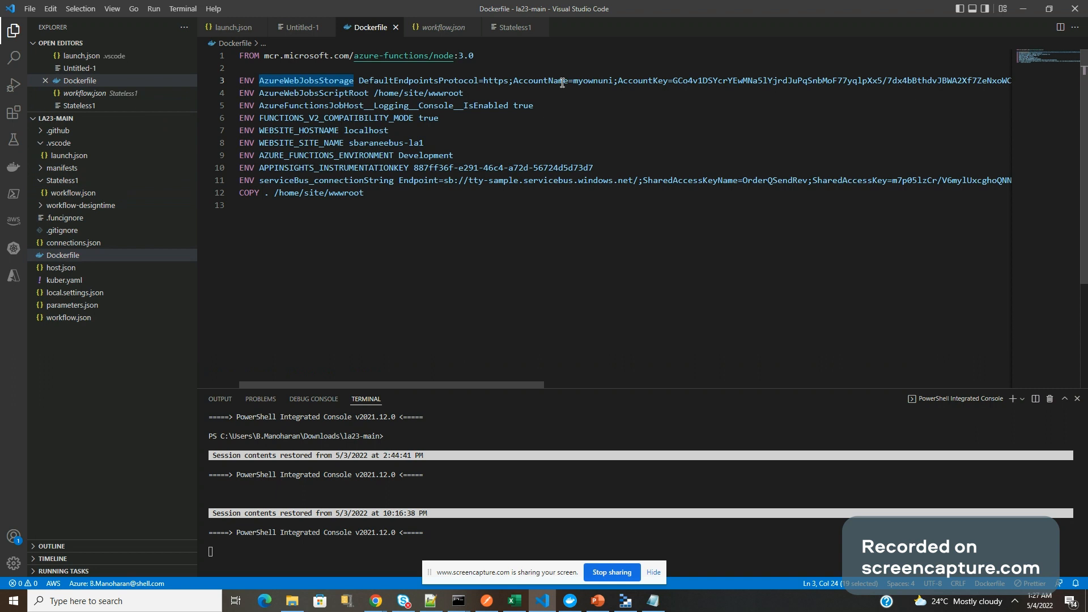
pyautogui.doubleClick(592, 81)
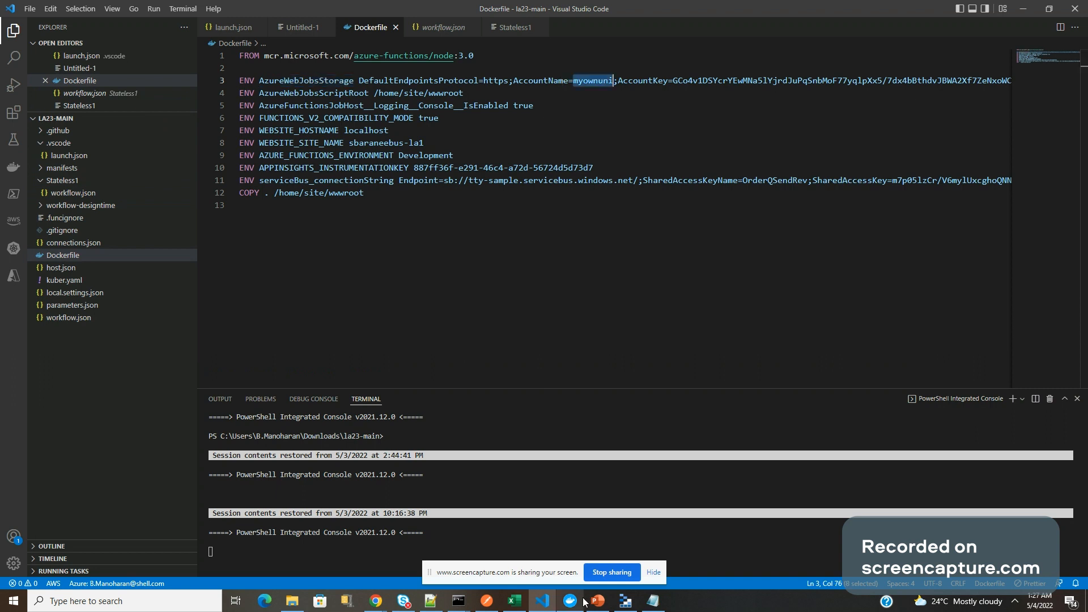
# Step: Switch to Azure Storage Explorer, reopen the myownuni account's azure-webjobs-secrets blob container and select its folder
pyautogui.moveTo(578, 603)
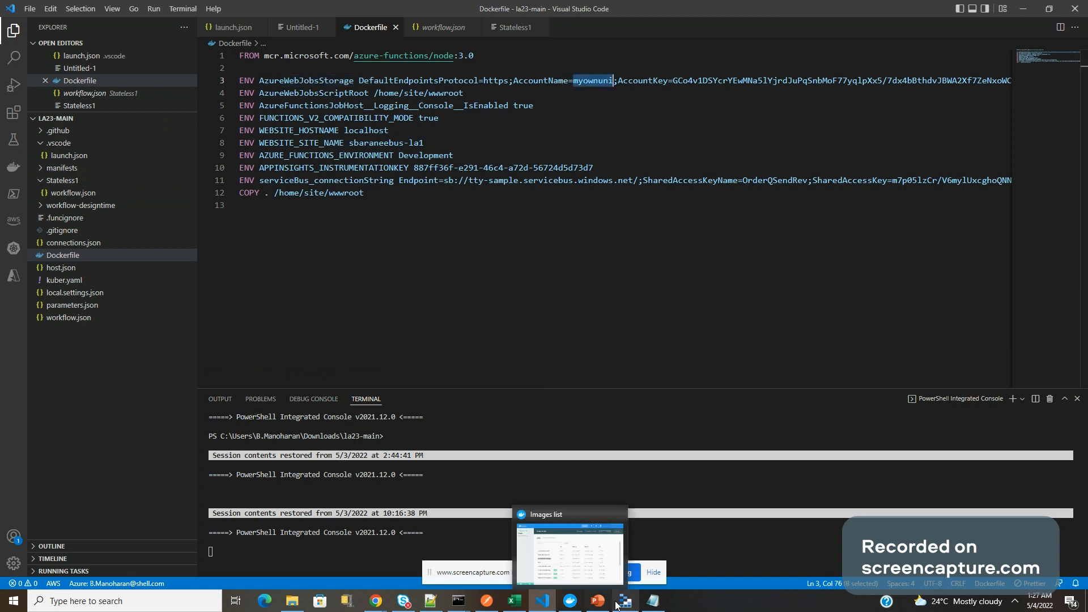
pyautogui.moveTo(619, 605)
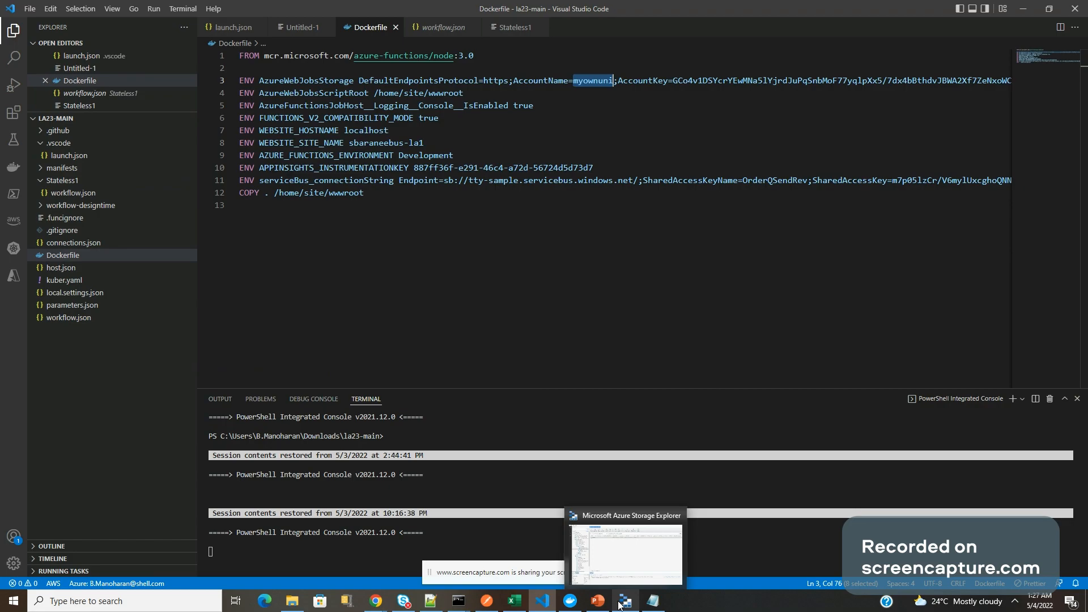
pyautogui.click(623, 602)
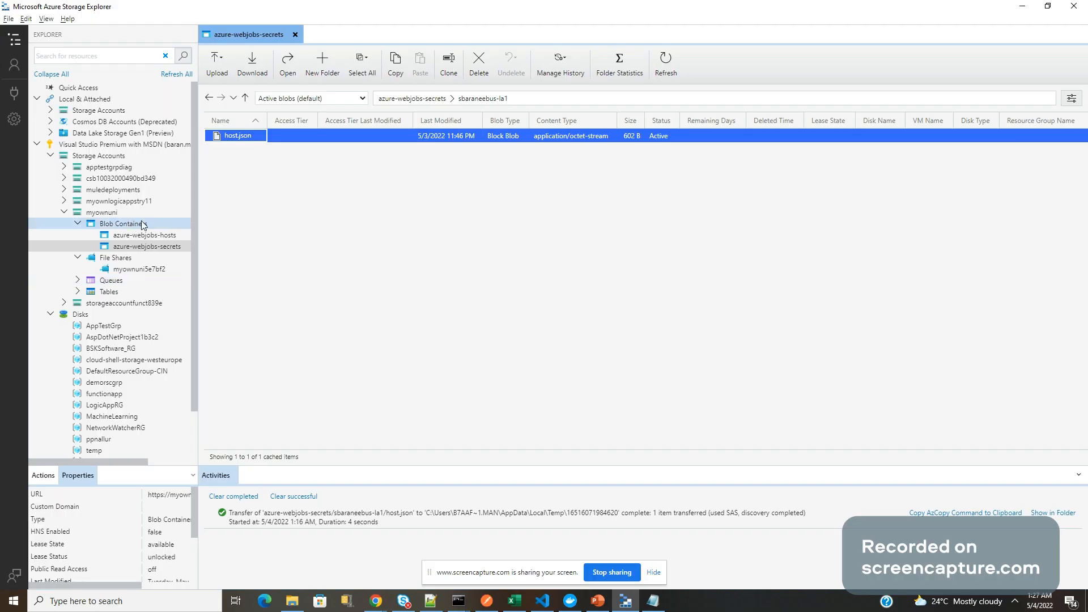
pyautogui.click(295, 35)
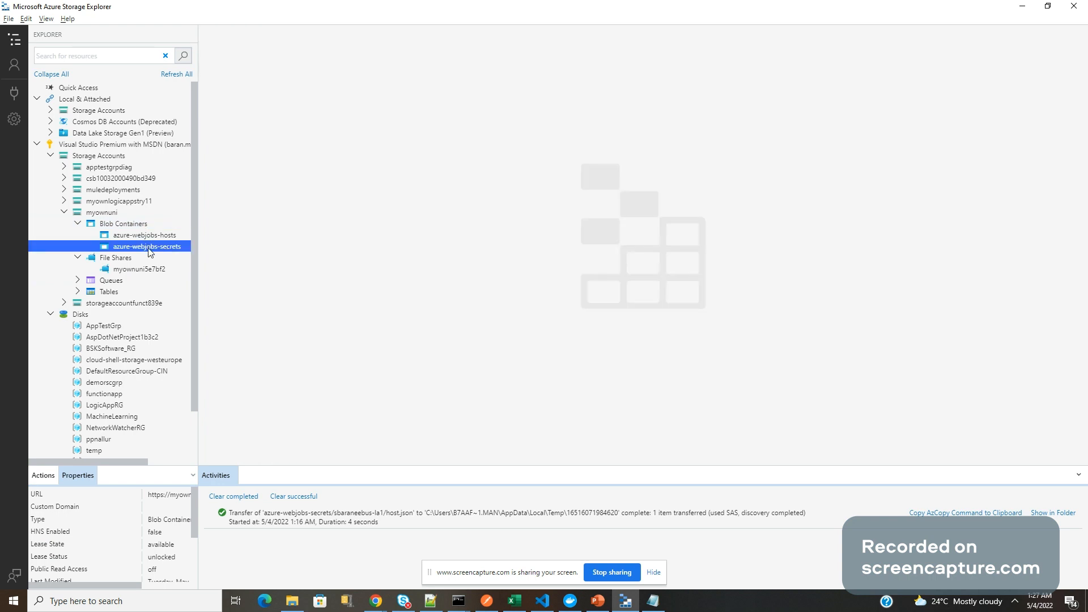
pyautogui.doubleClick(148, 248)
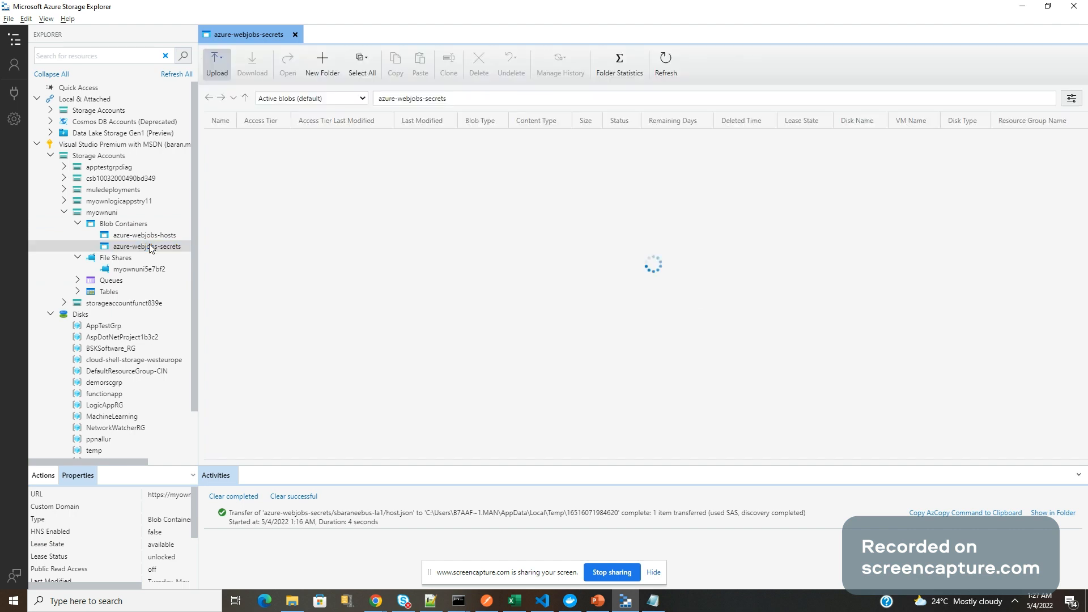
pyautogui.click(251, 139)
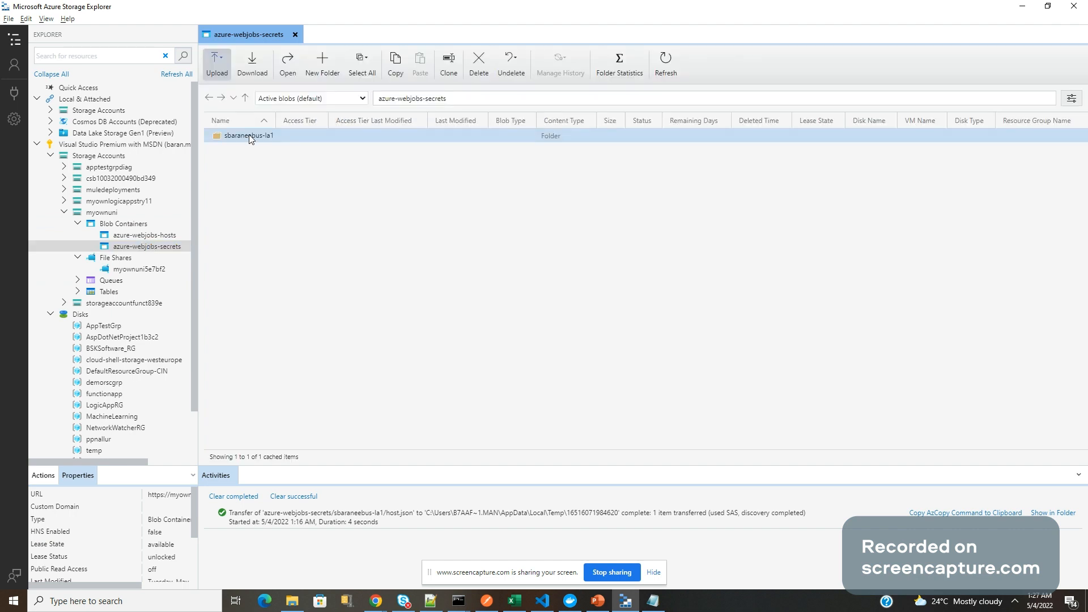
# Step: Compare the WEBSITE_SITE_NAME value in the Dockerfile with the folder name in the azure-webjobs-secrets container
pyautogui.hotkey('alt', 'Tab')
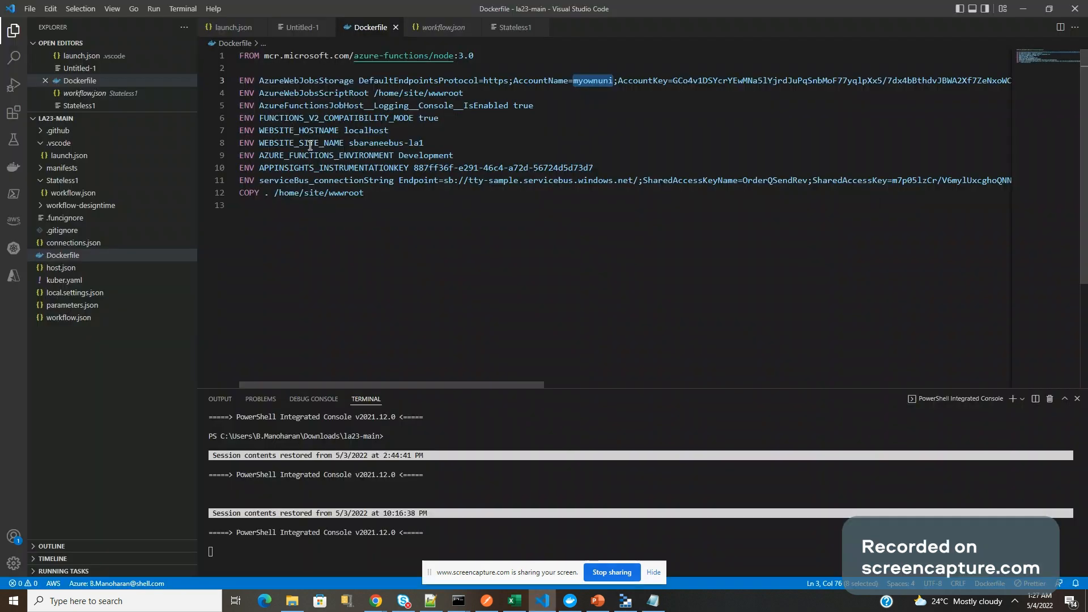
pyautogui.doubleClick(364, 143)
pyautogui.moveTo(364, 142); pyautogui.dragTo(437, 145)
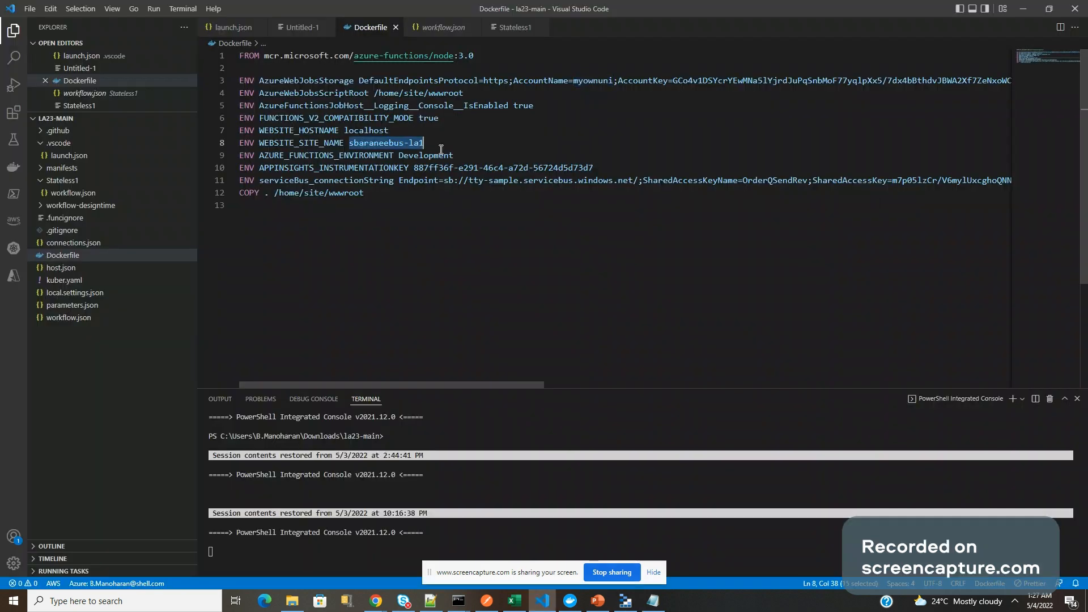
pyautogui.doubleClick(337, 145)
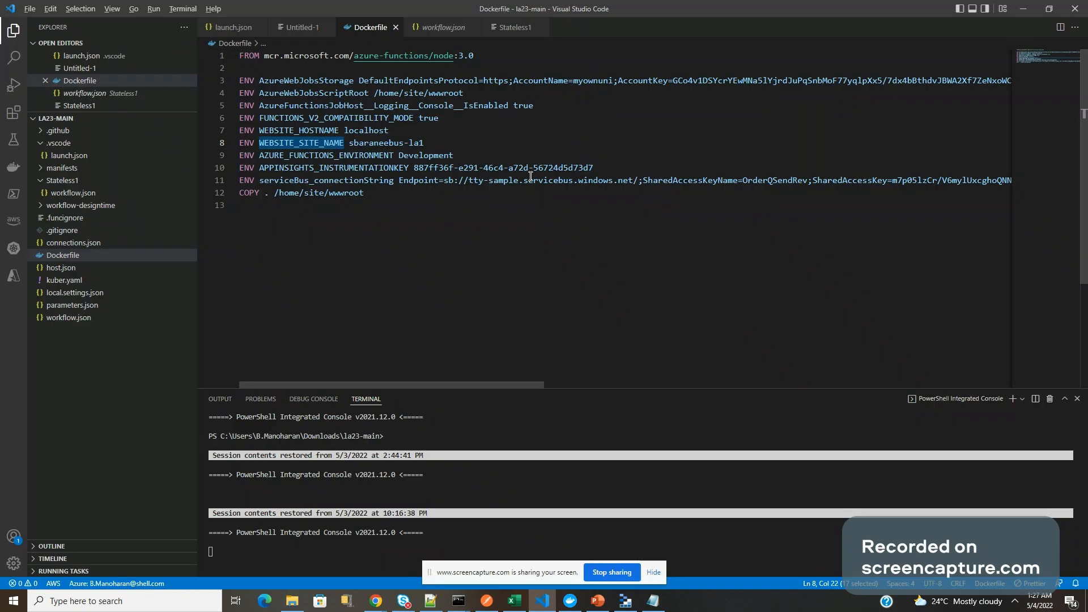
pyautogui.hotkey('alt', 'Tab')
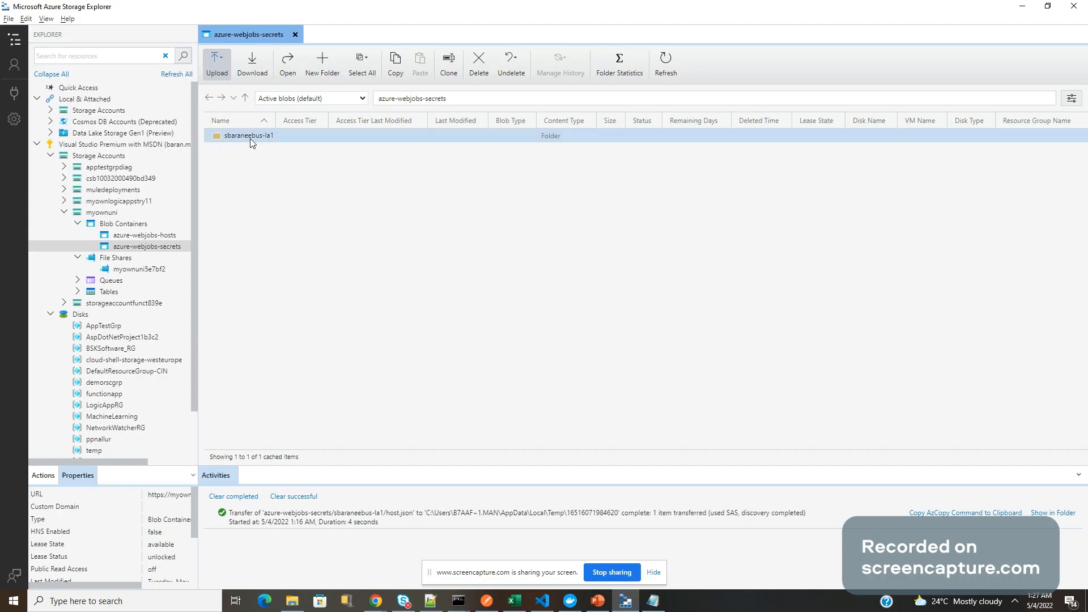
pyautogui.hotkey('alt', 'Tab')
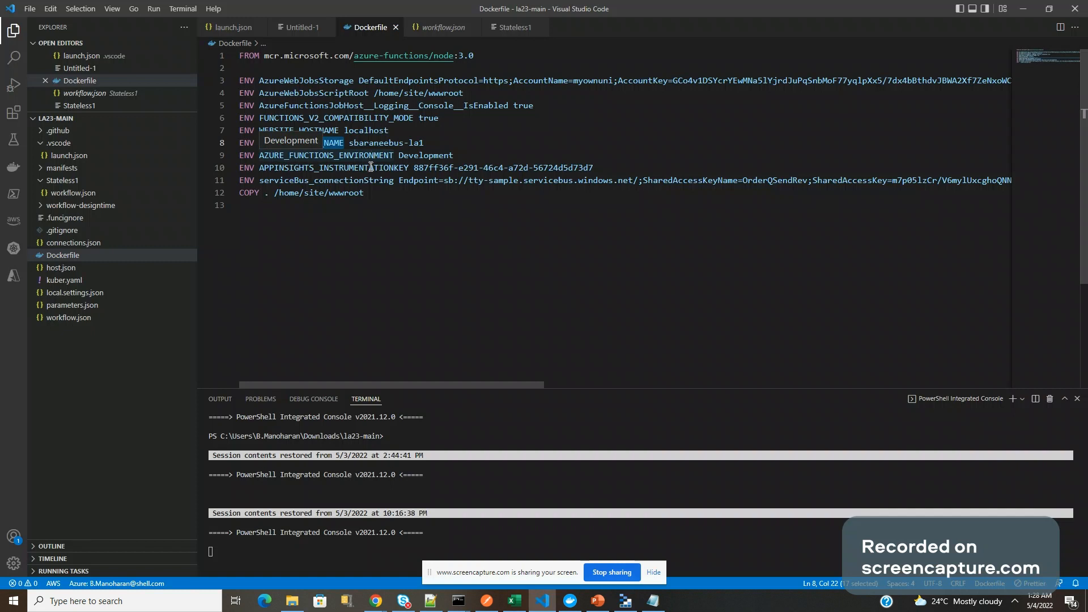
pyautogui.click(426, 142)
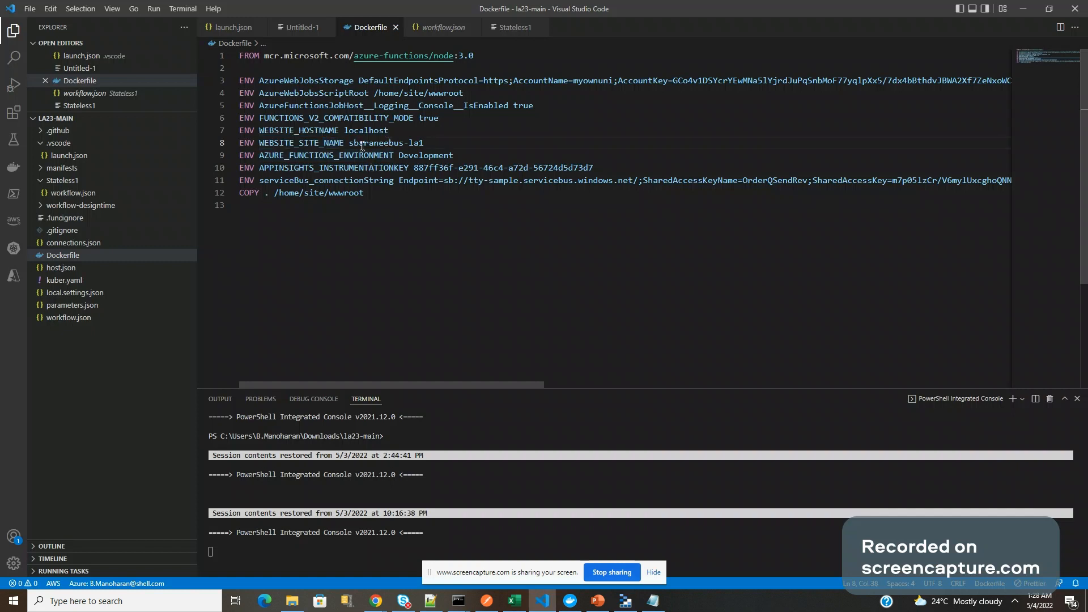
pyautogui.moveTo(425, 143); pyautogui.dragTo(349, 145)
pyautogui.press('alt')
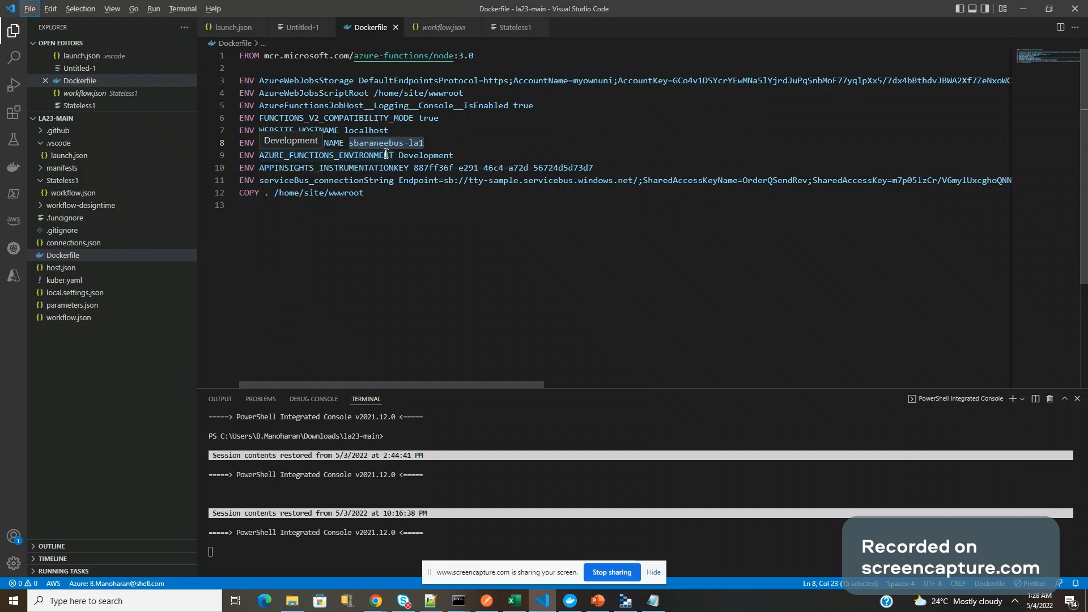
pyautogui.hotkey('alt', 'Tab')
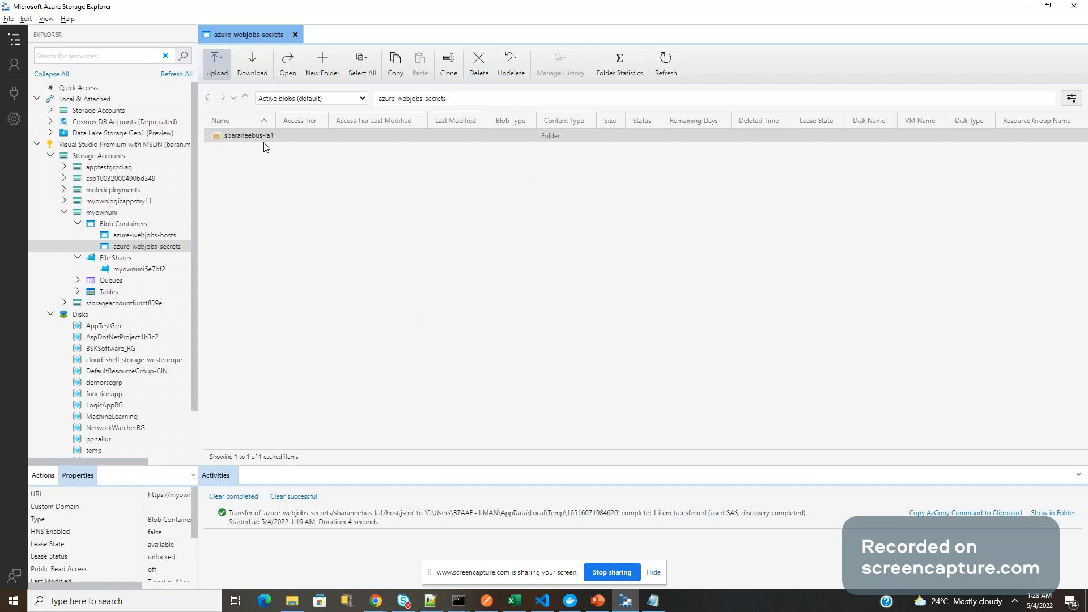
# Step: Open the folder in the azure-webjobs-secrets container and examine the master key of its host.json file in Notepad
pyautogui.doubleClick(265, 138)
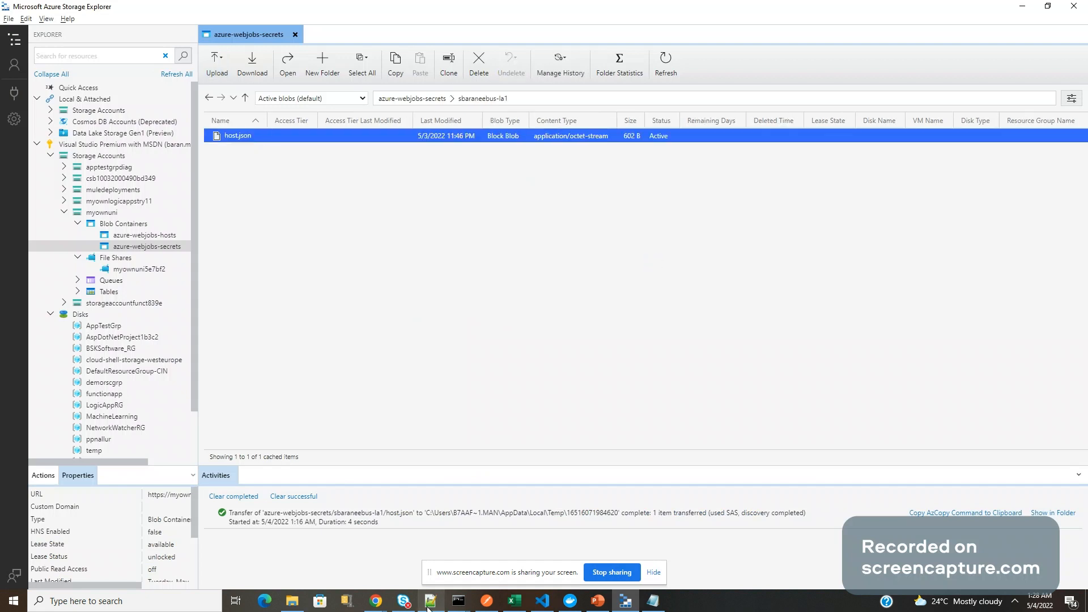
pyautogui.click(653, 602)
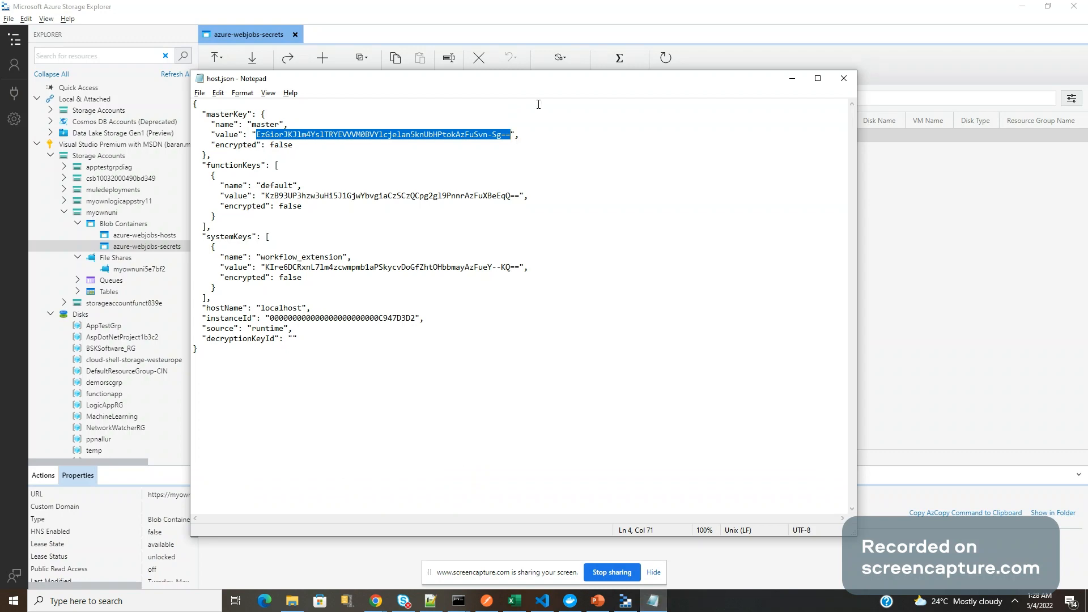
# Step: Switch to the Azure portal and check the progress of the container instance deployment
pyautogui.hotkey('alt', 'Tab')
pyautogui.hotkey('alt', 'Tab')
pyautogui.hotkey('alt', 'Tab')
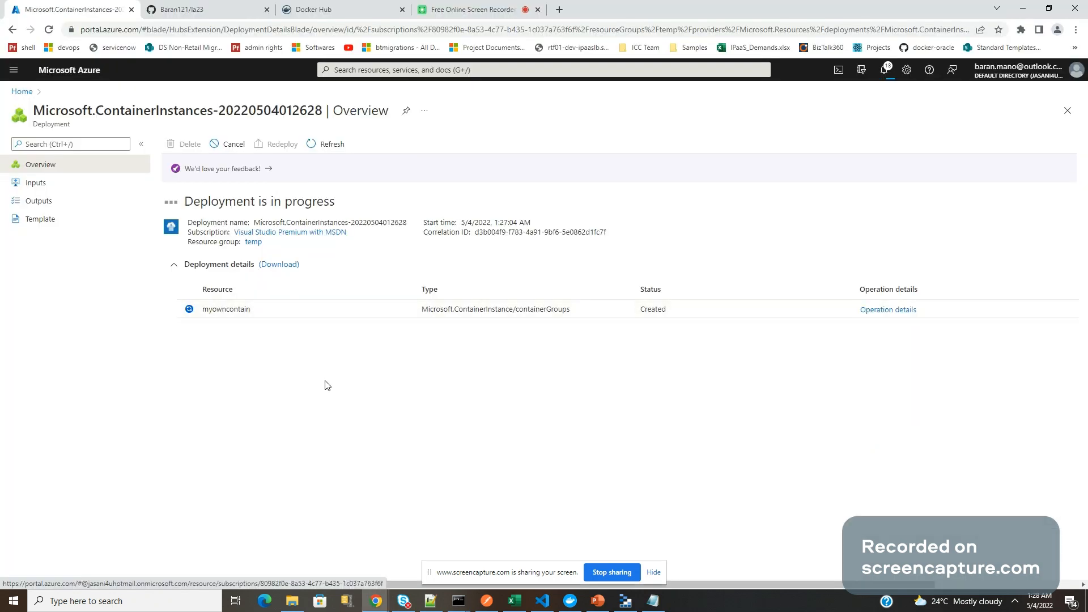
pyautogui.hotkey('alt', 'Tab')
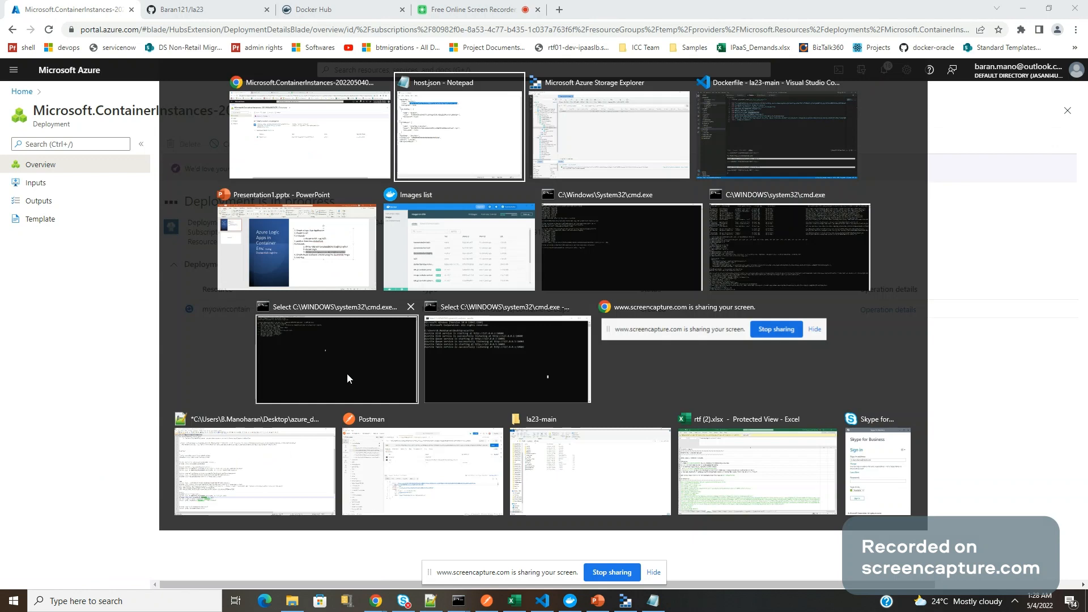
pyautogui.hotkey('alt', 'Tab')
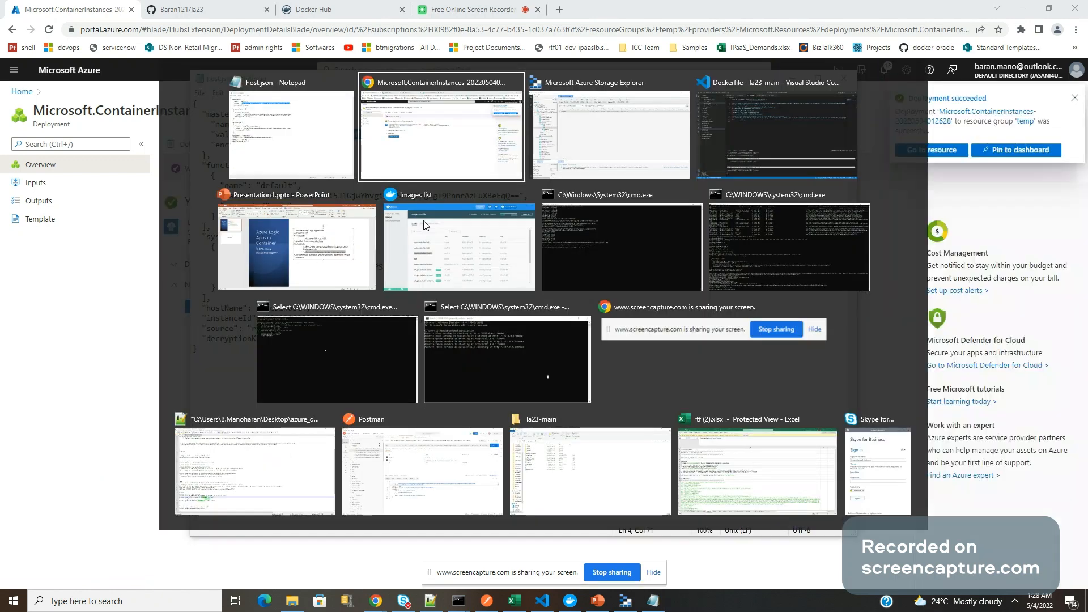
# Step: Switch to Postman and review the host address in the POST listCallbackUrl request and the GET invoke request for Stateless1
pyautogui.hotkey('alt', 'Down')
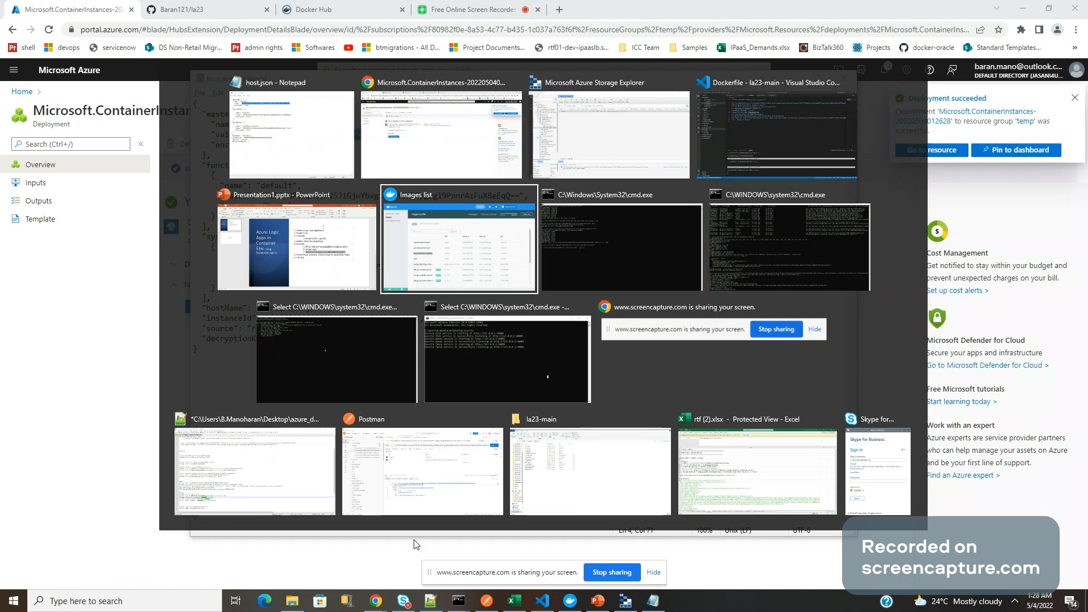
pyautogui.click(422, 470)
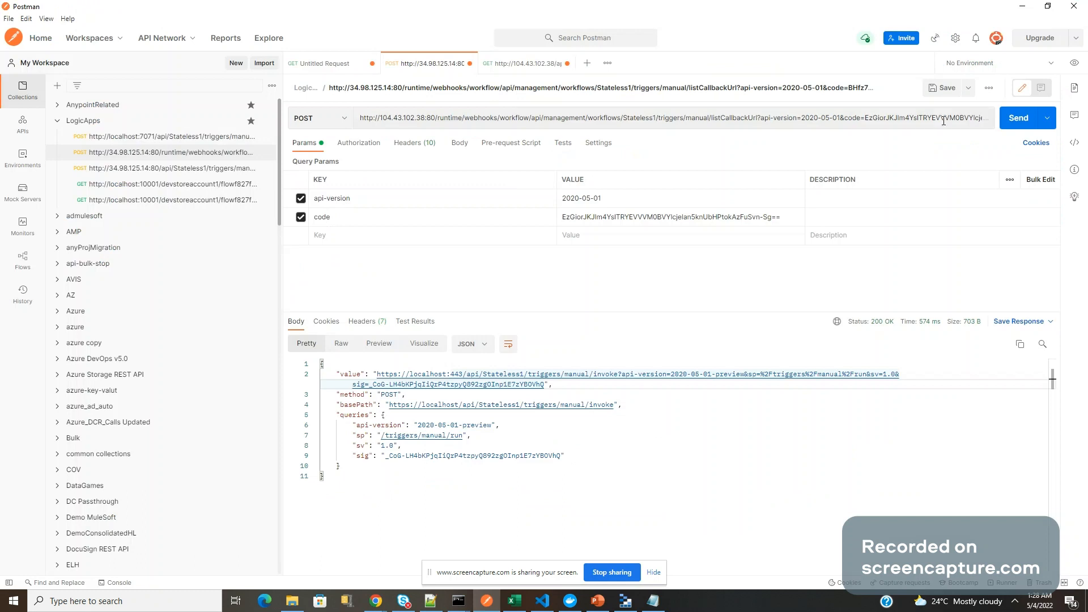
pyautogui.moveTo(379, 117); pyautogui.dragTo(427, 120)
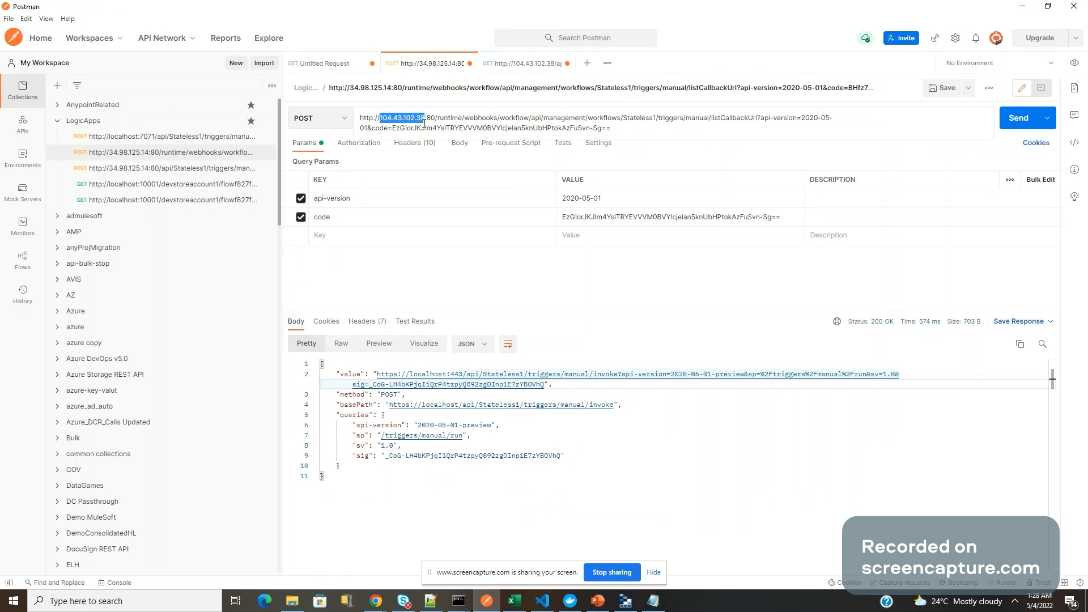
pyautogui.hotkey('alt', 'Tab')
pyautogui.hotkey('alt', 'Tab')
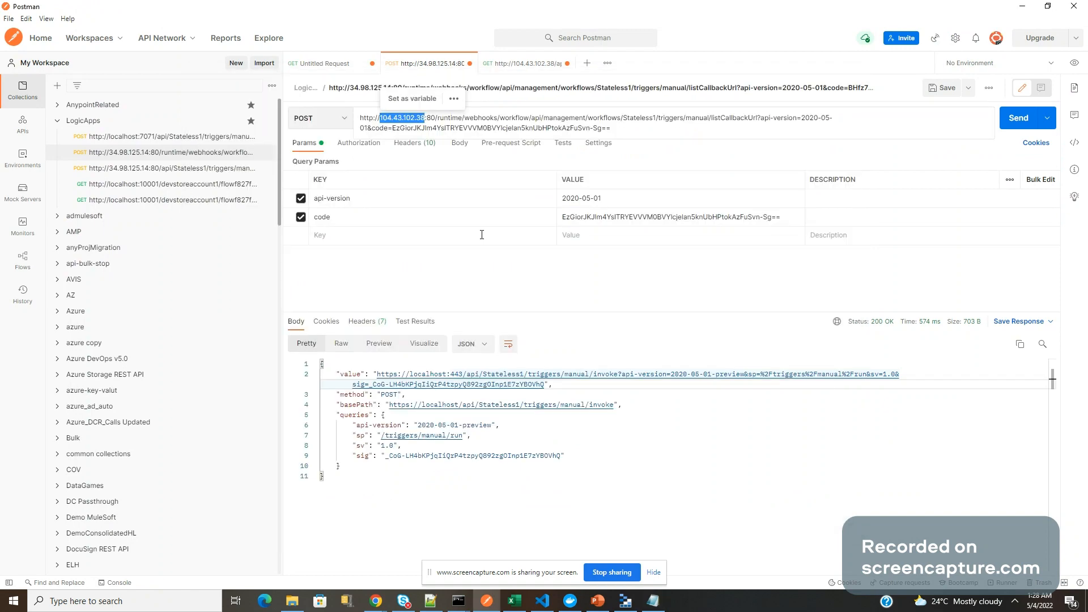
pyautogui.press('alt')
pyautogui.click(500, 64)
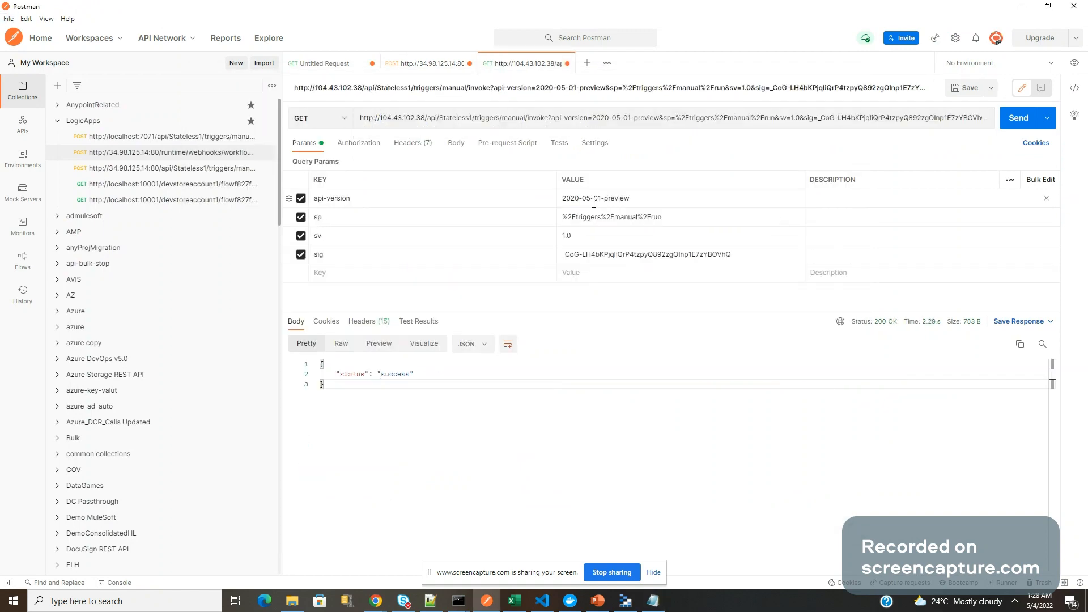
pyautogui.click(440, 68)
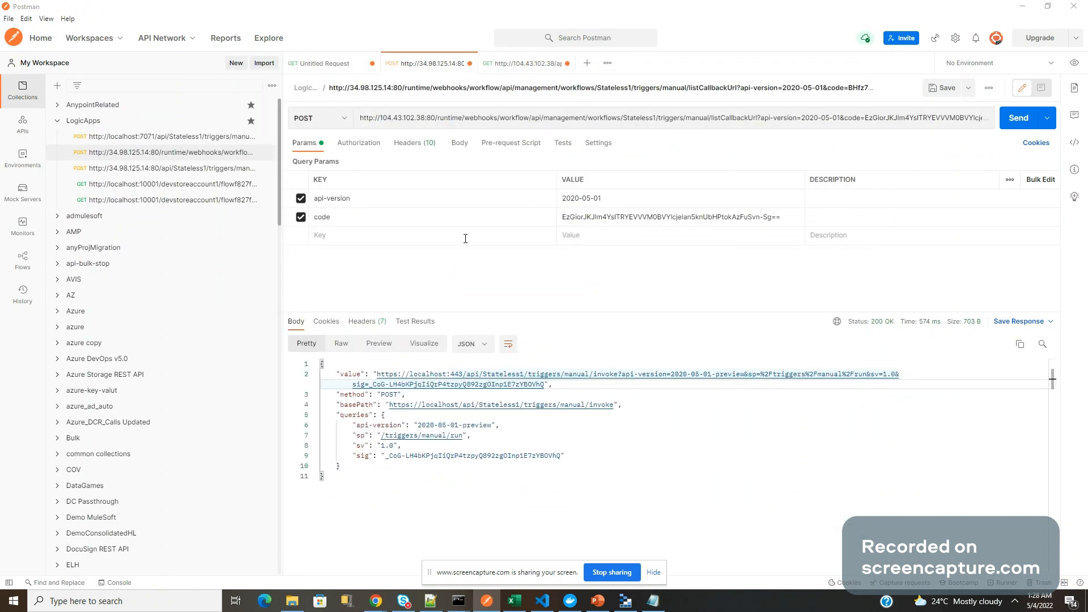
# Step: Switch to the Azure portal, open the deployed myowncontain container instance and copy its public IP address
pyautogui.hotkey('alt', 'Tab')
pyautogui.hotkey('alt', 'Tab')
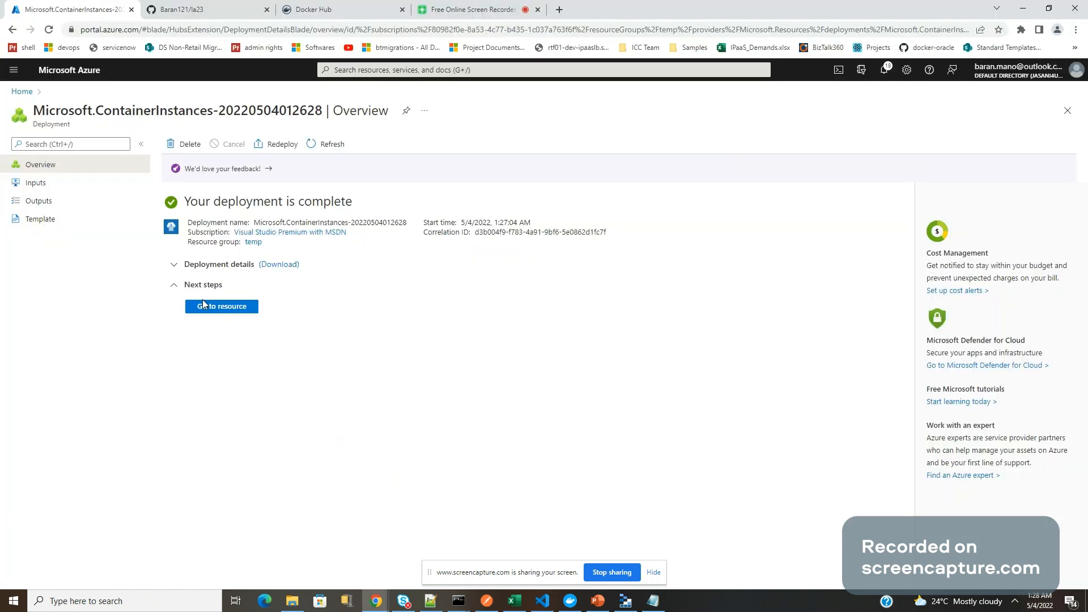
pyautogui.click(203, 305)
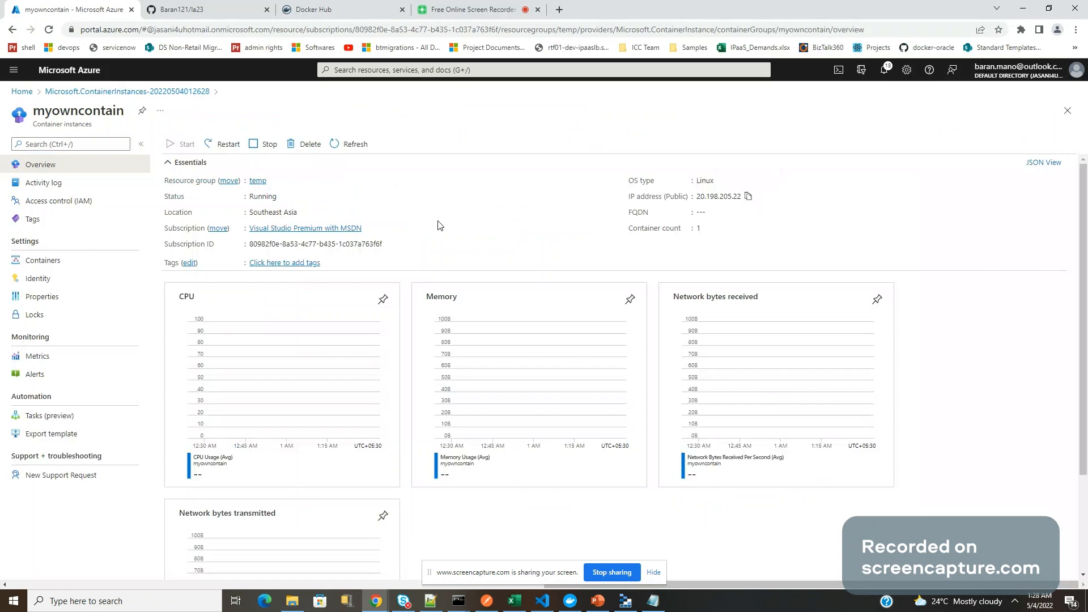
# Step: Switch to Postman, set the listCallbackUrl request's host to 20.198.205.22 and send the POST request
pyautogui.hotkey('alt', 'Tab')
pyautogui.doubleClick(403, 118)
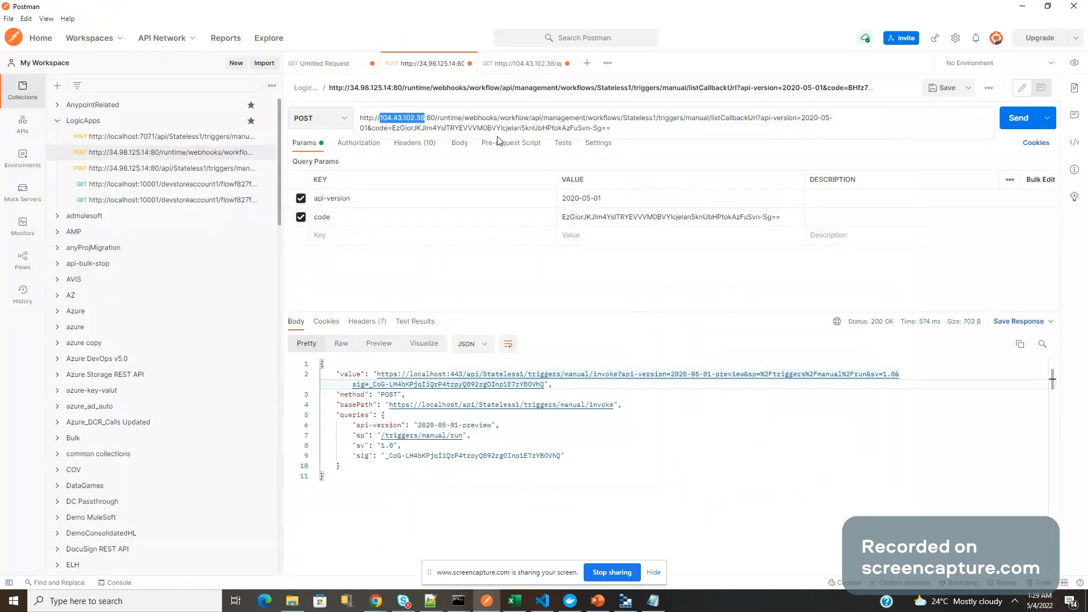
pyautogui.write('20.198.205.22')
pyautogui.click(1008, 120)
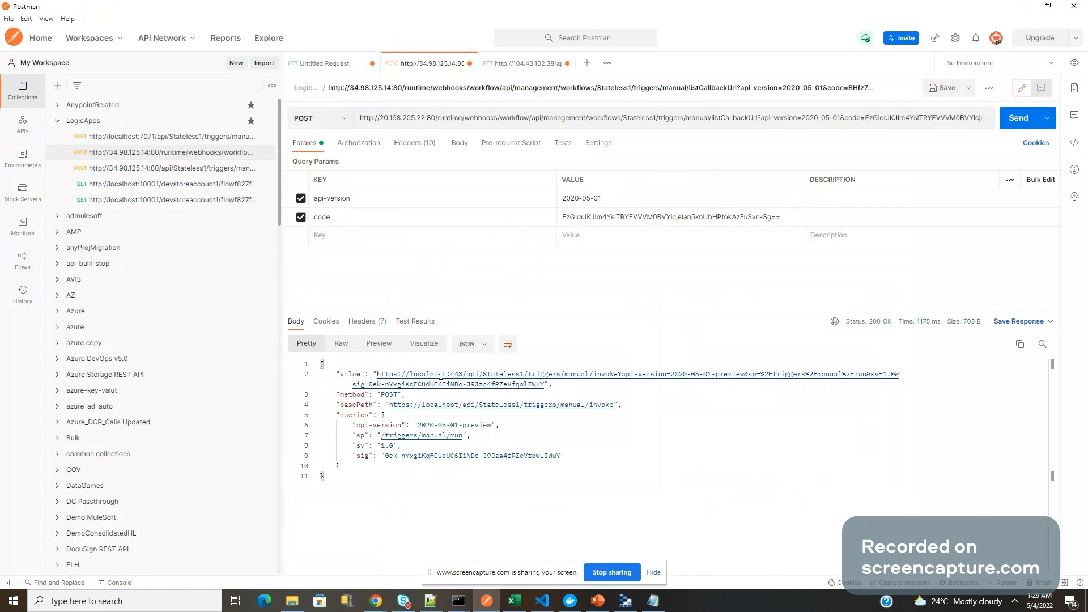
pyautogui.click(527, 63)
pyautogui.click(392, 119)
pyautogui.doubleClick(392, 119)
pyautogui.write('20.198.205.22')
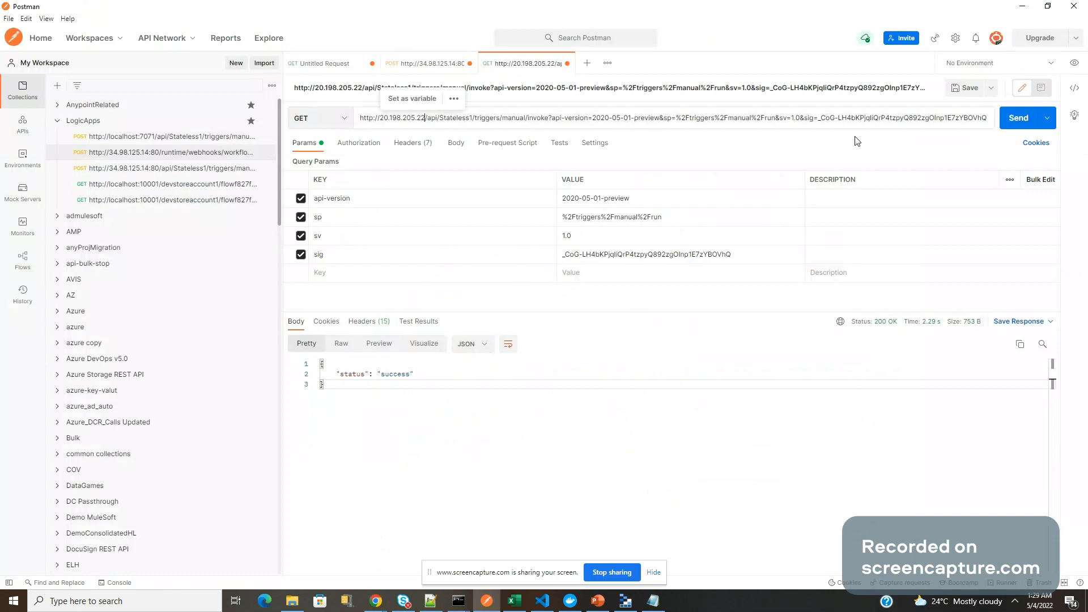
pyautogui.click(1018, 118)
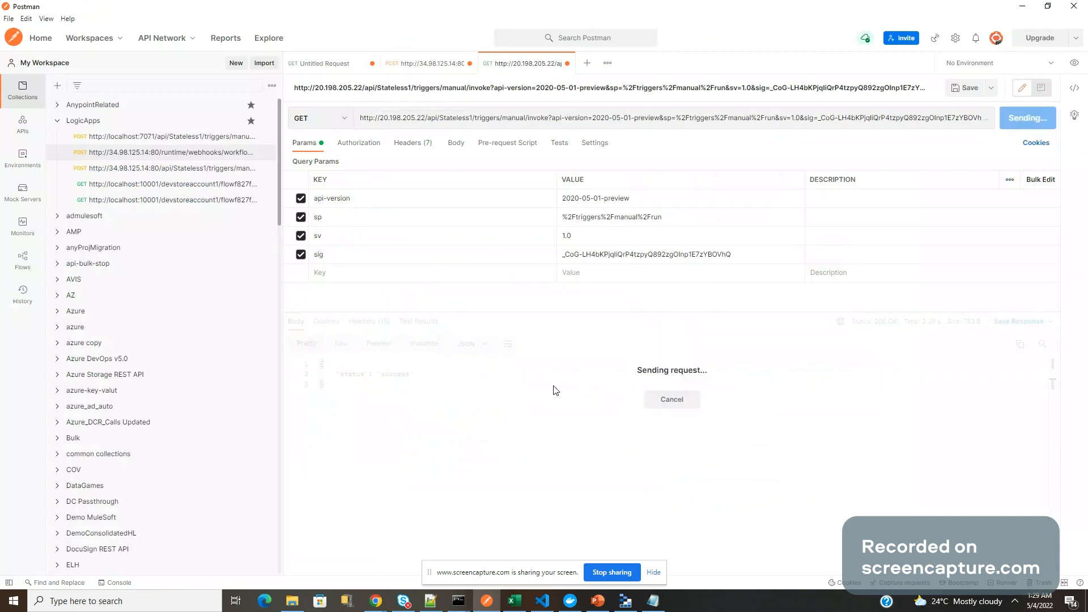
pyautogui.click(422, 66)
pyautogui.click(565, 64)
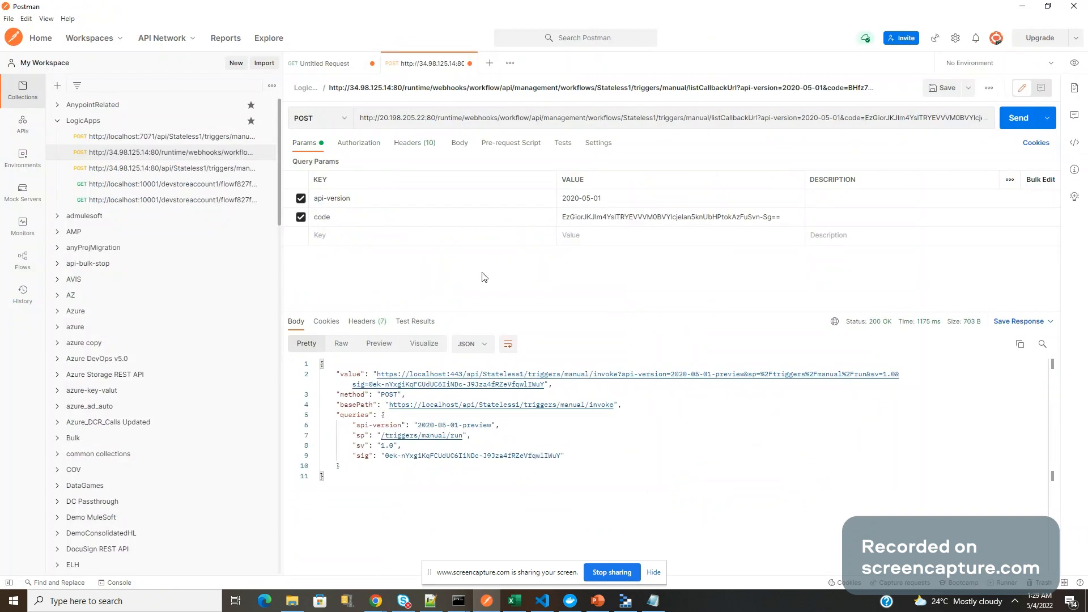
# Step: Open the callback URL from the response body as a new GET request and set its host to 20.198.205.22
pyautogui.click(537, 375)
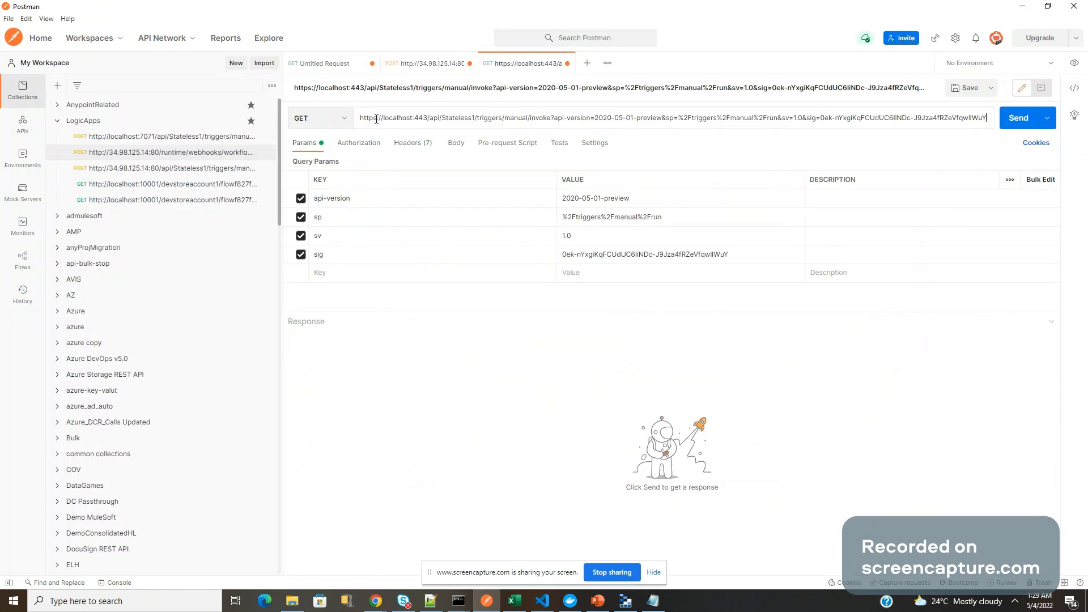
pyautogui.doubleClick(394, 119)
pyautogui.write('20.198.205.22')
# Step: Remove port 443 and change https to http in the invoke URL, then send the request and select the response body
pyautogui.doubleClick(438, 118)
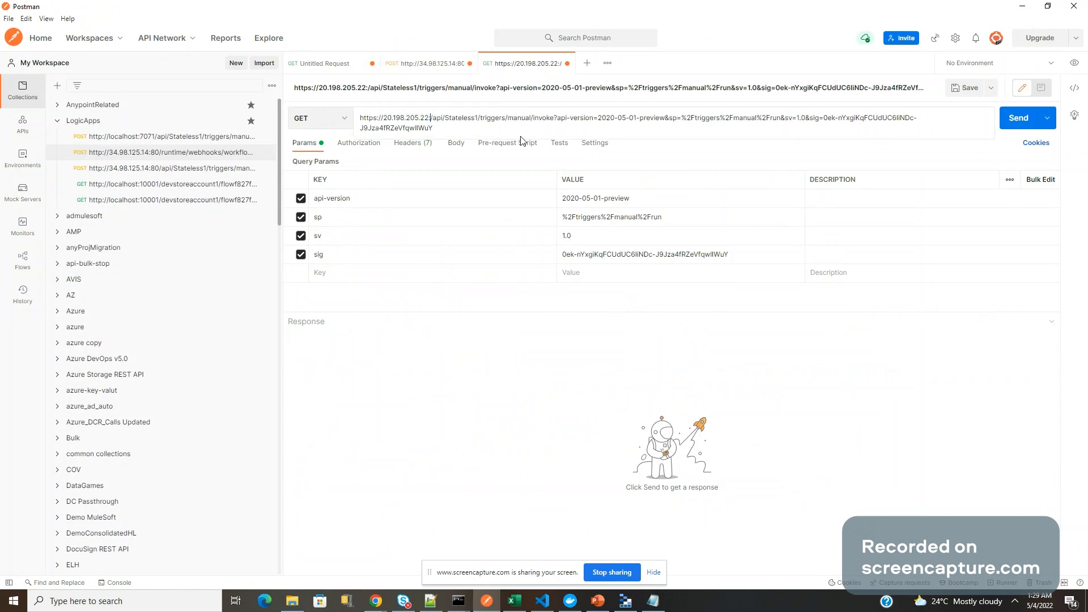
pyautogui.press('BackSpace')
pyautogui.hotkey('ctrl', 'Left')
pyautogui.hotkey('ctrl', 'Left')
pyautogui.press('BackSpace')
pyautogui.hotkey('ctrl', 'Return')
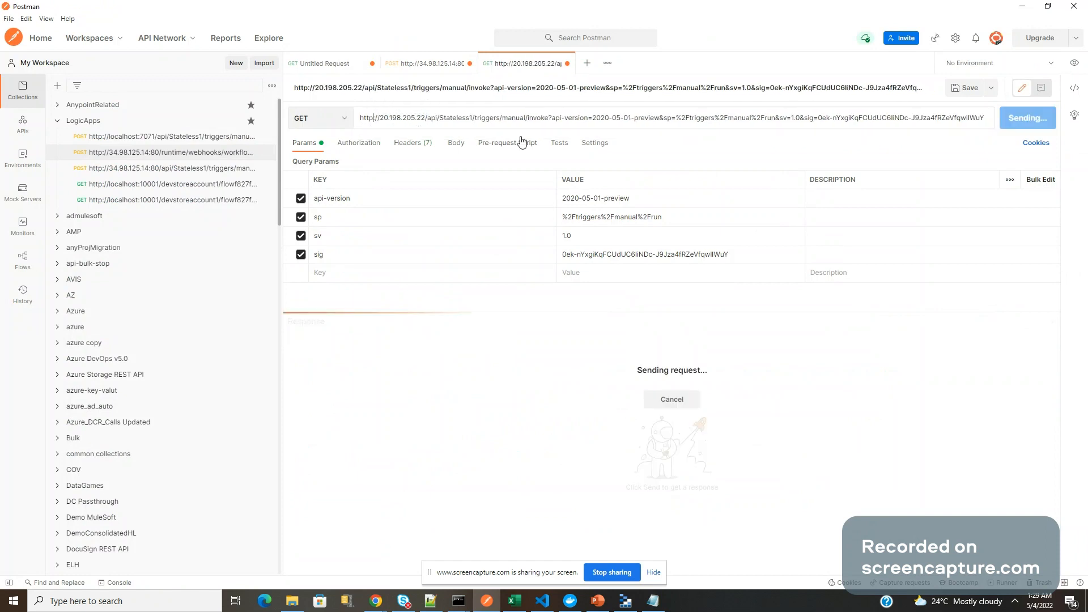
pyautogui.click(507, 420)
pyautogui.hotkey('ctrl', 'a')
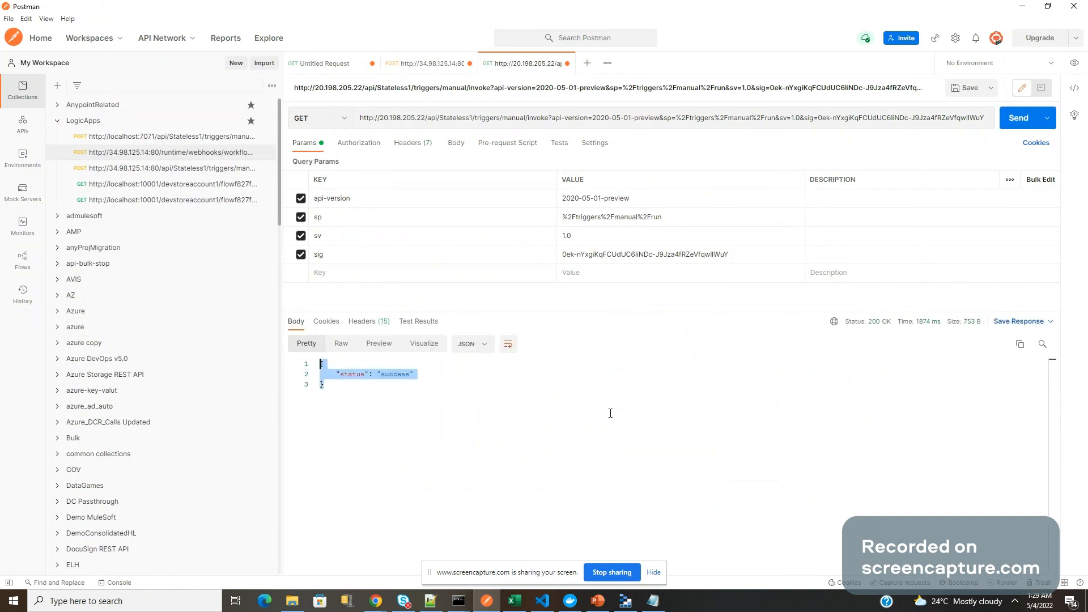
# Step: Switch to the PowerPoint presentation and highlight the list items about creating the Azure container service and testing the app
pyautogui.hotkey('alt', 'Tab')
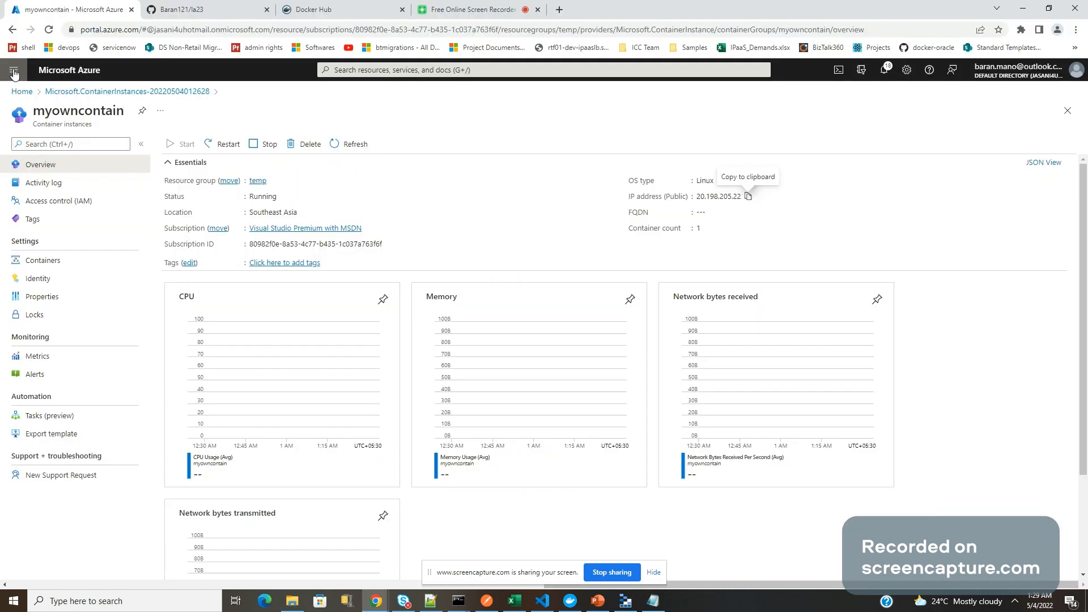
pyautogui.hotkey('alt', 'Tab')
pyautogui.hotkey('alt', 'Tab')
pyautogui.hotkey('alt', 'Tab')
pyautogui.hotkey('alt', 'Tab')
pyautogui.hotkey('alt', 'Tab')
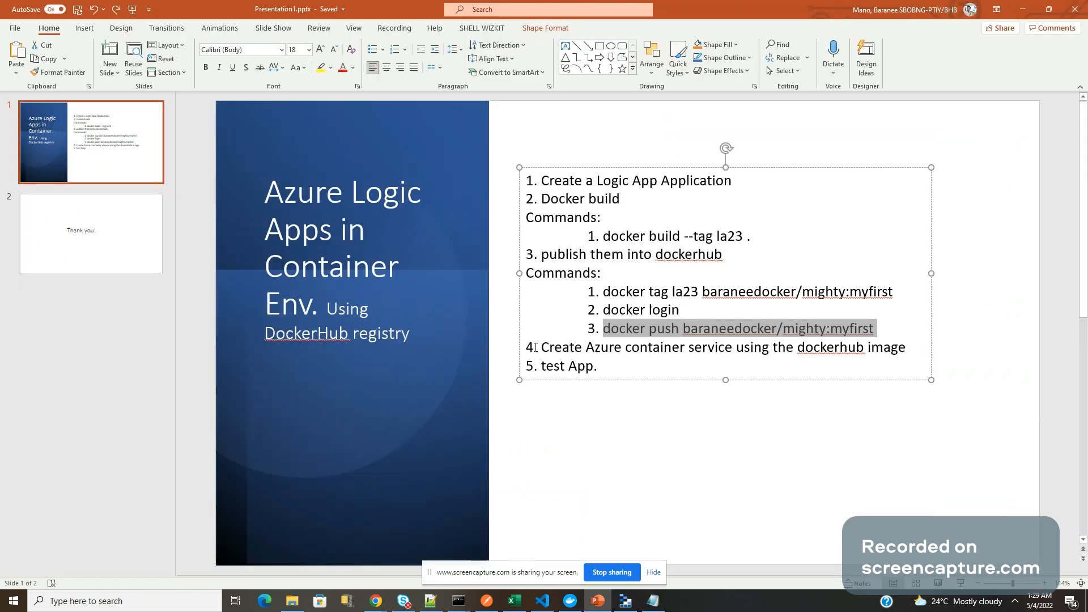
pyautogui.click(542, 348)
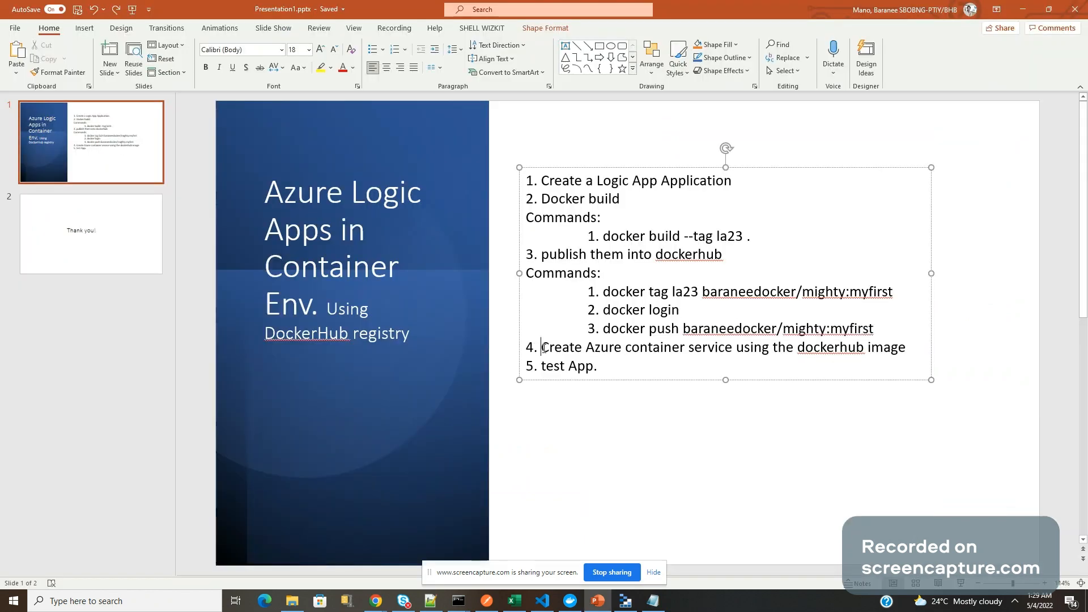
pyautogui.moveTo(544, 348); pyautogui.dragTo(939, 358)
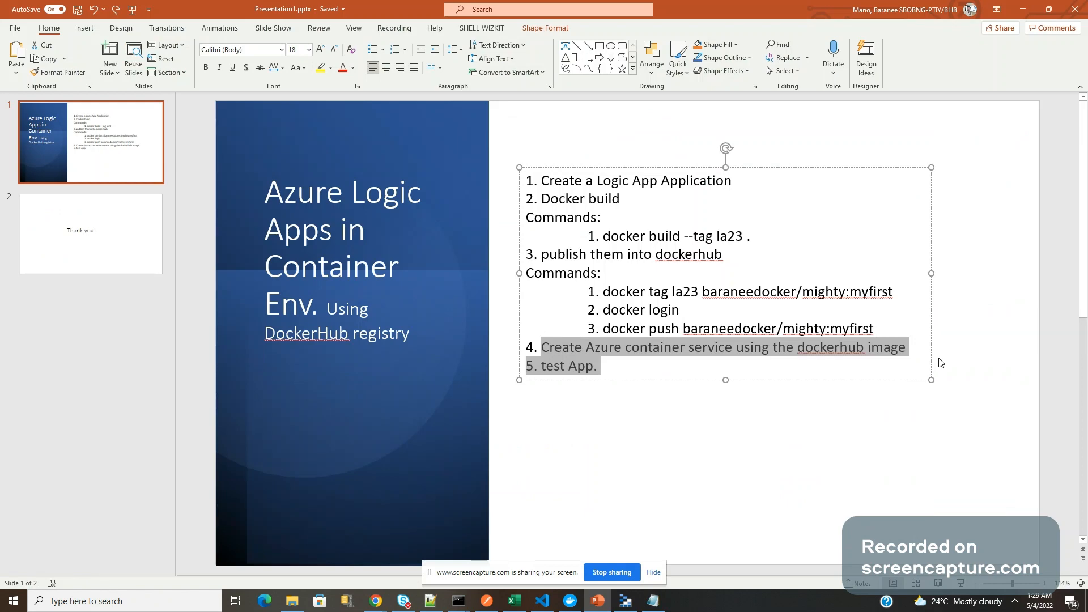
pyautogui.hotkey('alt', 'Tab')
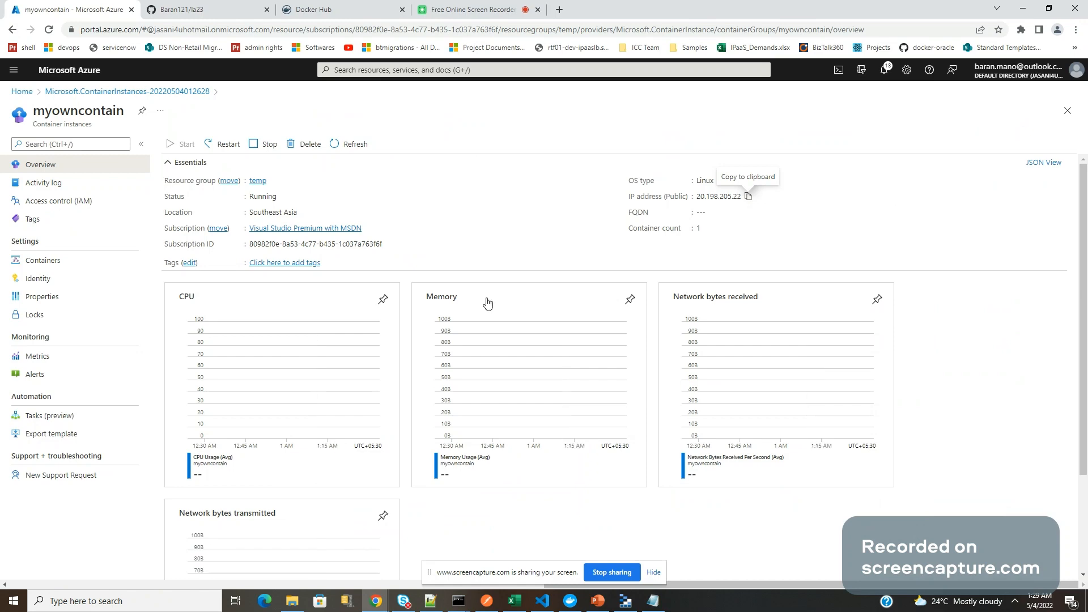
pyautogui.hotkey('alt', 'Tab')
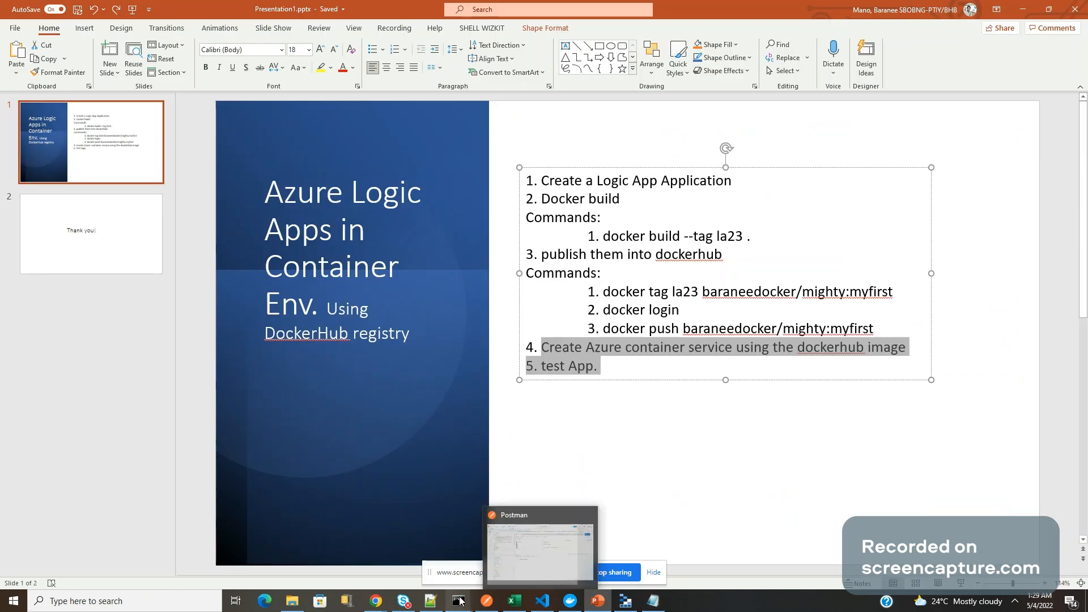
# Step: Switch to azure_docker.txt in Notepad++ and examine the docker tag, login and push commands for the Azure and AWS registries
pyautogui.click(432, 600)
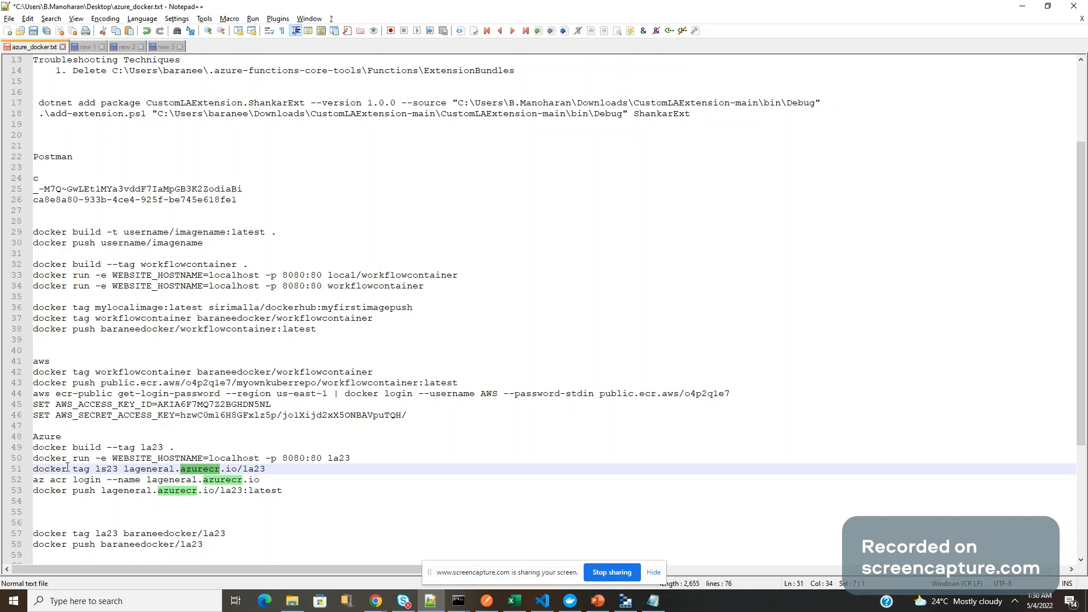
pyautogui.click(40, 469)
pyautogui.moveTo(40, 468); pyautogui.dragTo(150, 479)
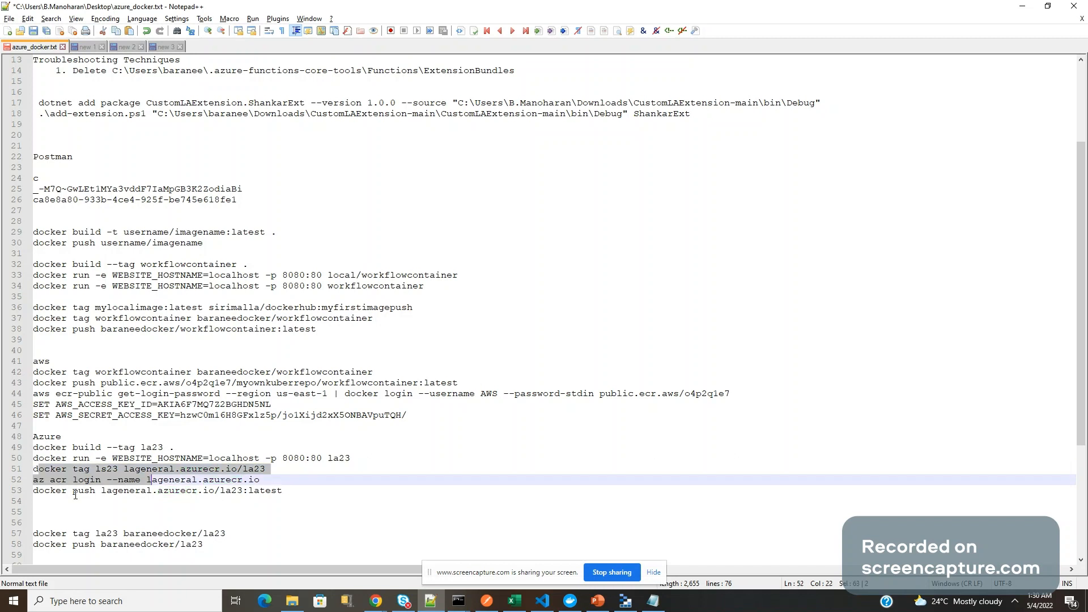
pyautogui.doubleClick(77, 491)
pyautogui.doubleClick(177, 490)
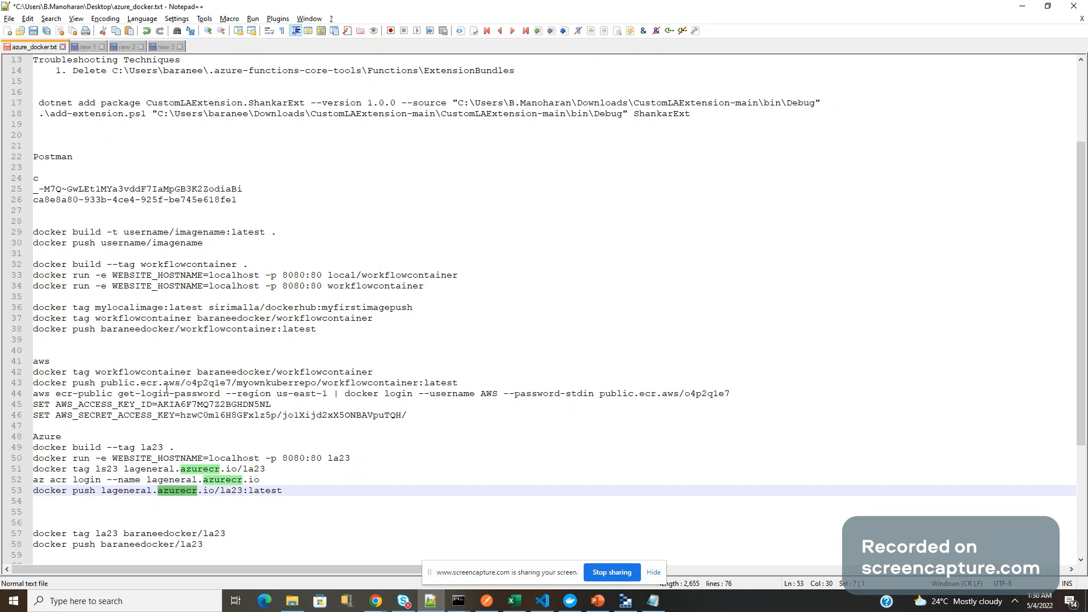
pyautogui.doubleClick(169, 385)
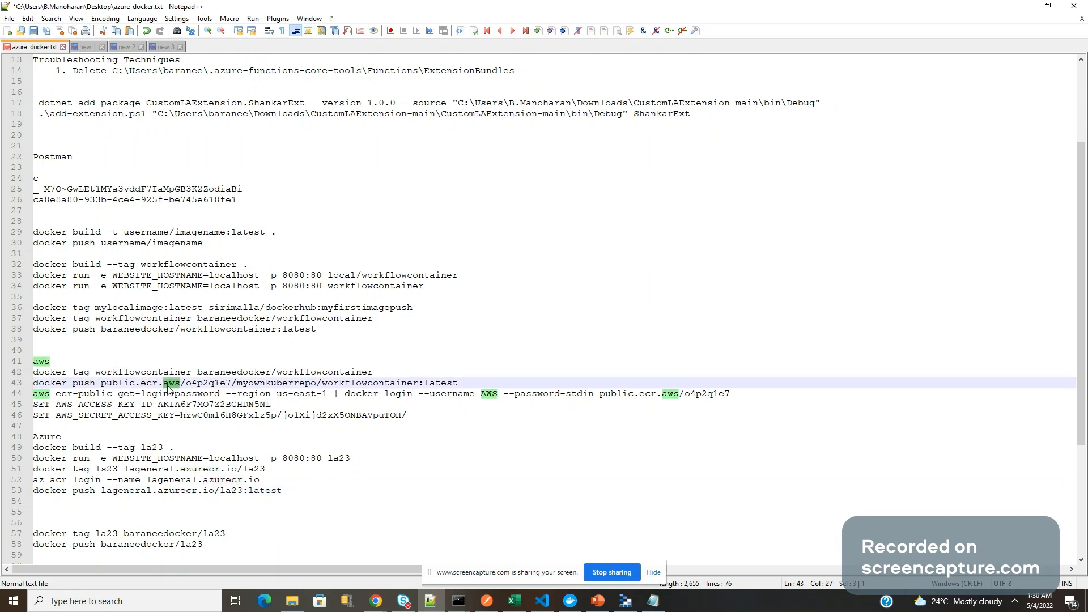
# Step: Switch back to the PowerPoint presentation and highlight the account and repository names in the docker push command
pyautogui.hotkey('alt', 'Tab')
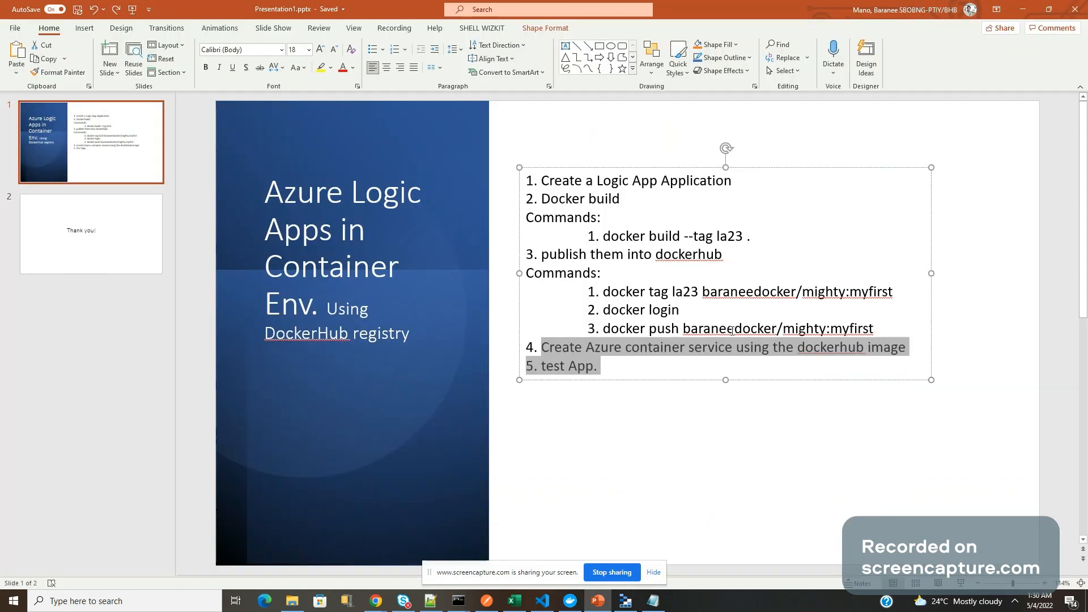
pyautogui.doubleClick(732, 330)
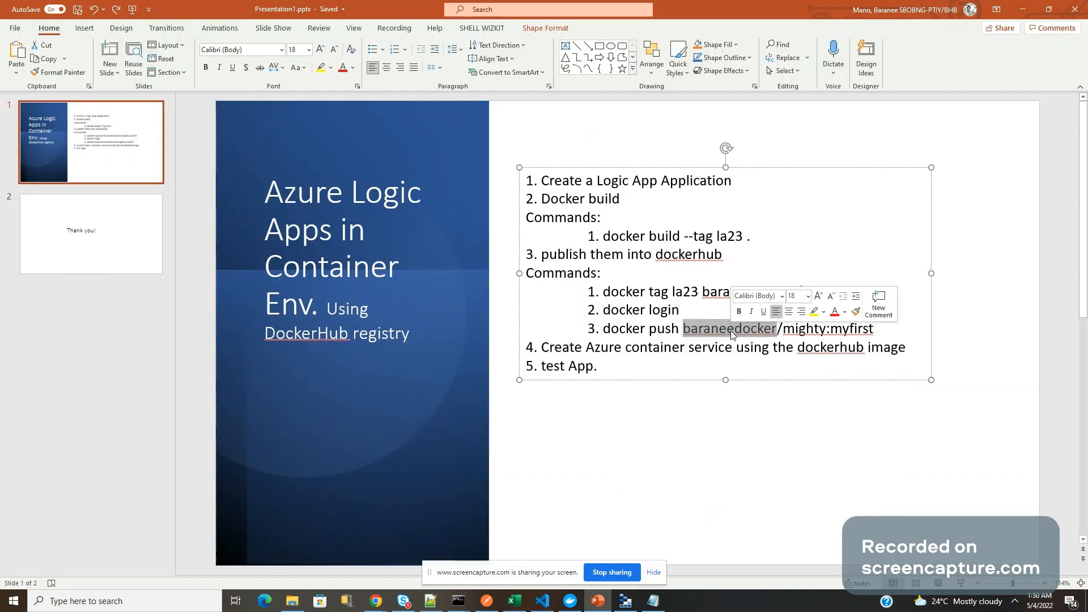
pyautogui.doubleClick(802, 332)
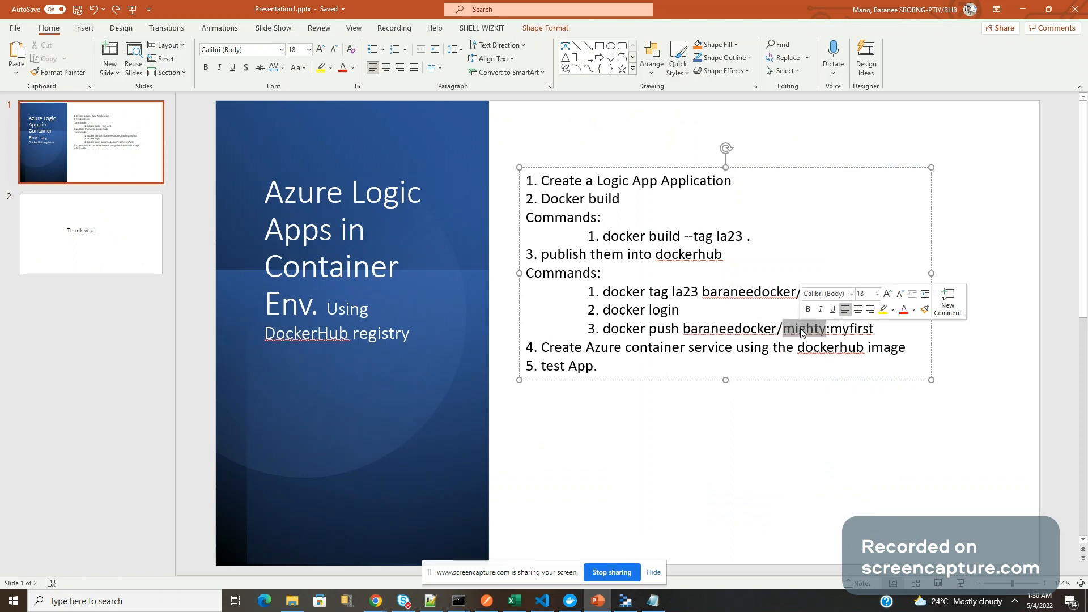